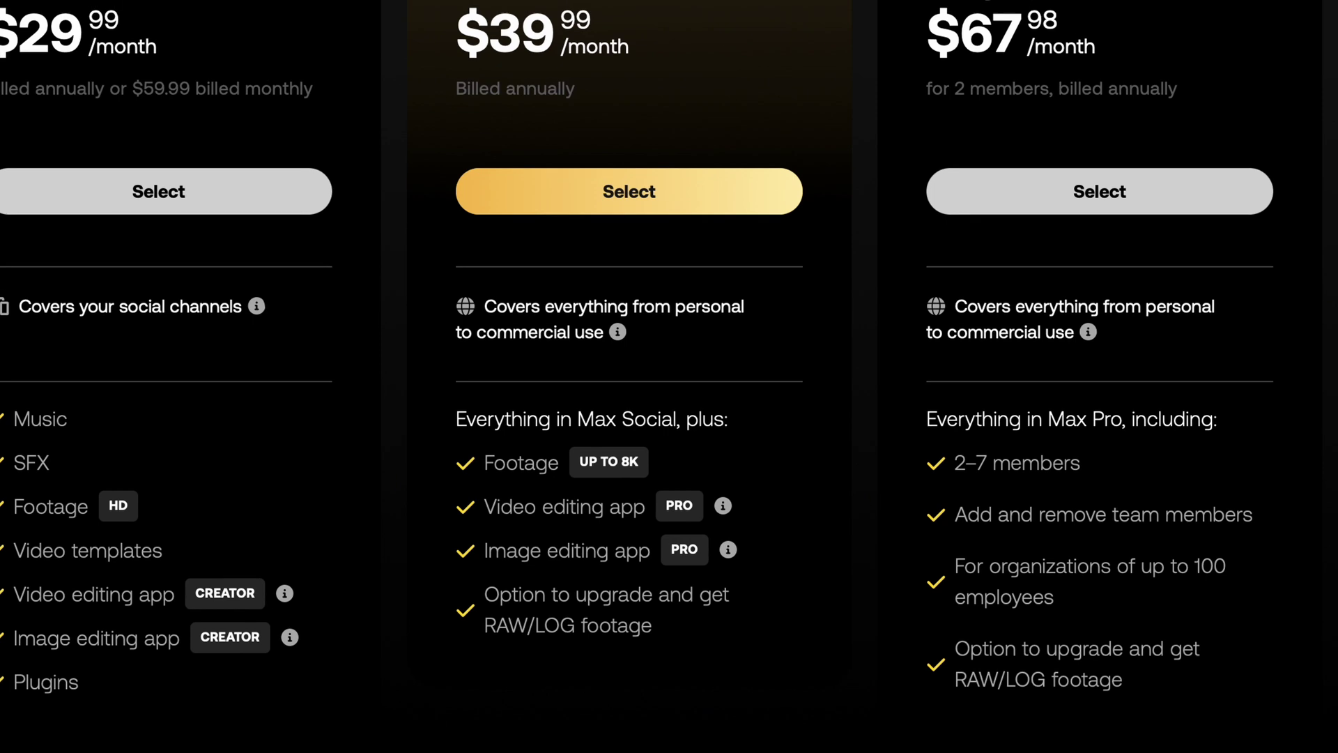
- Look over the subscription plans and browse the Cop Car Driving stock footage results
scroll(769, 3, "up", 2)
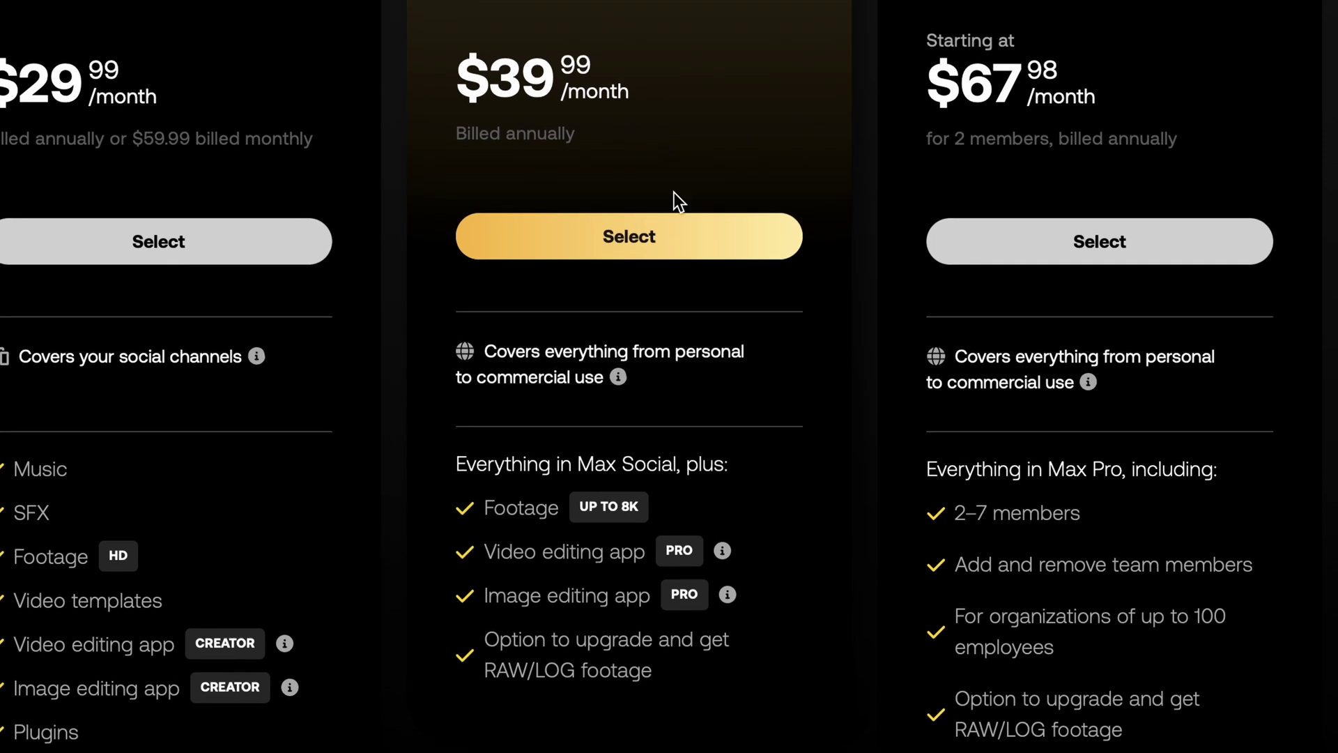
left_click(725, 269)
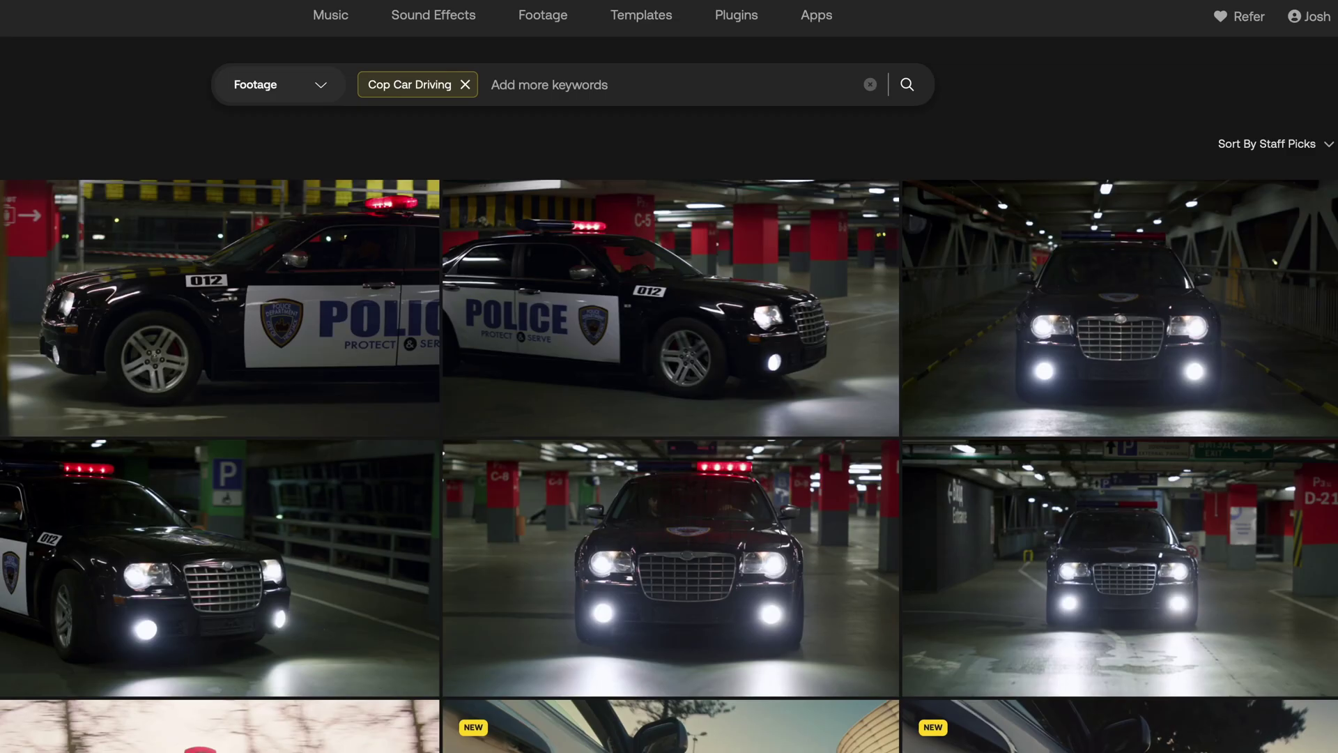
scroll(669, 458, "down", 8)
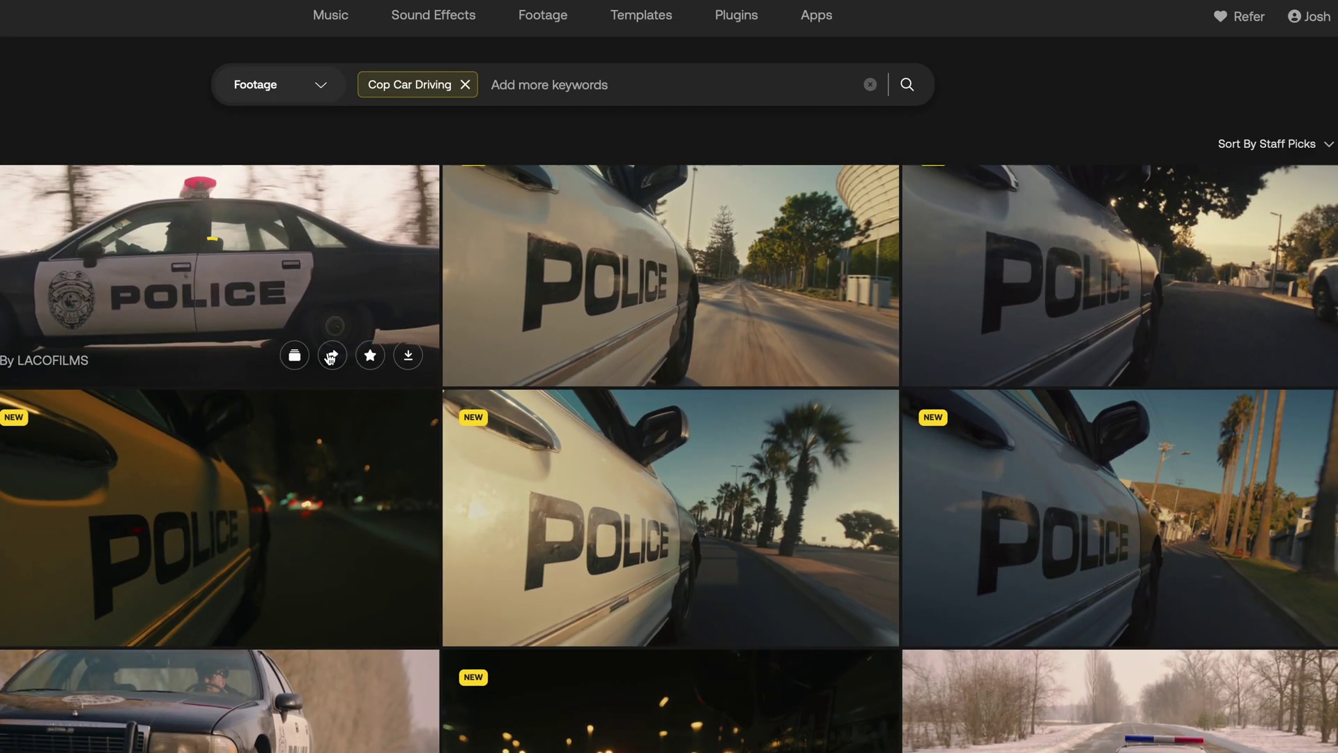
left_click(669, 314)
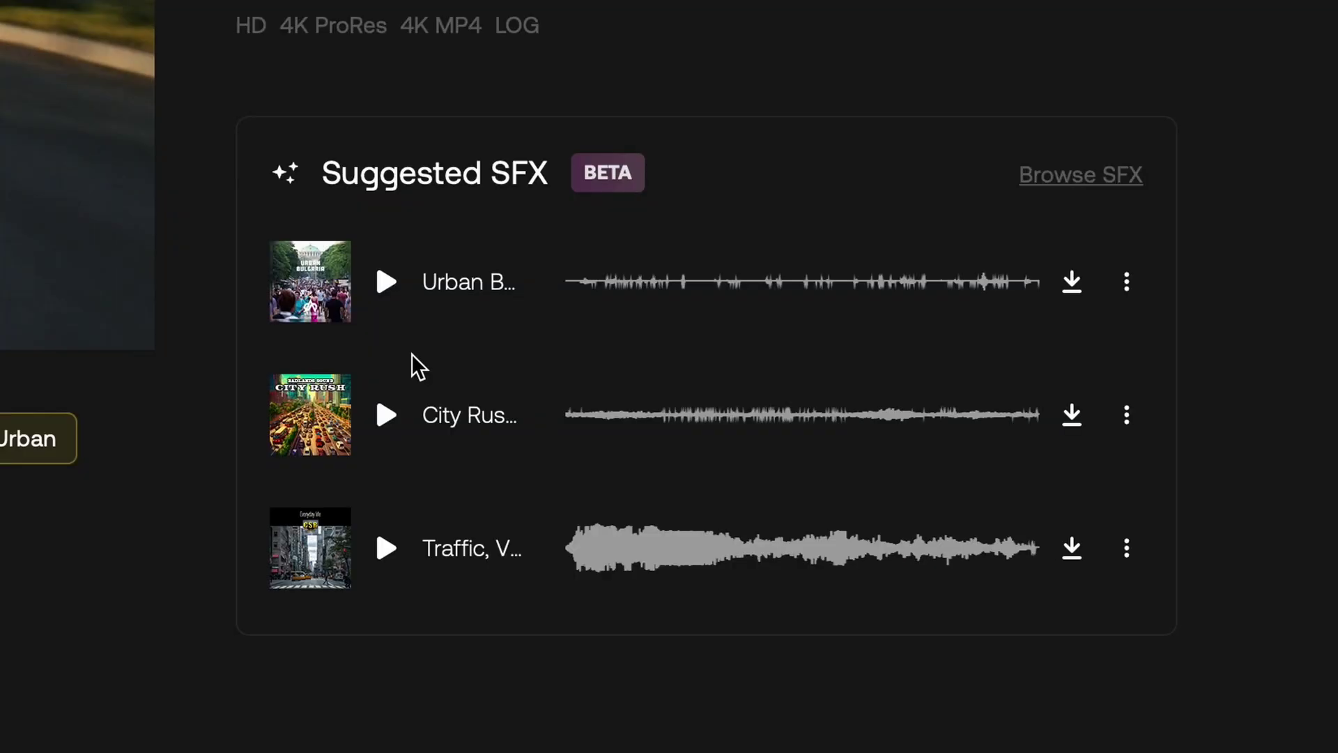
- Preview the sound effects suggested for the stock clips, starting with the City Rush track
left_click(386, 418)
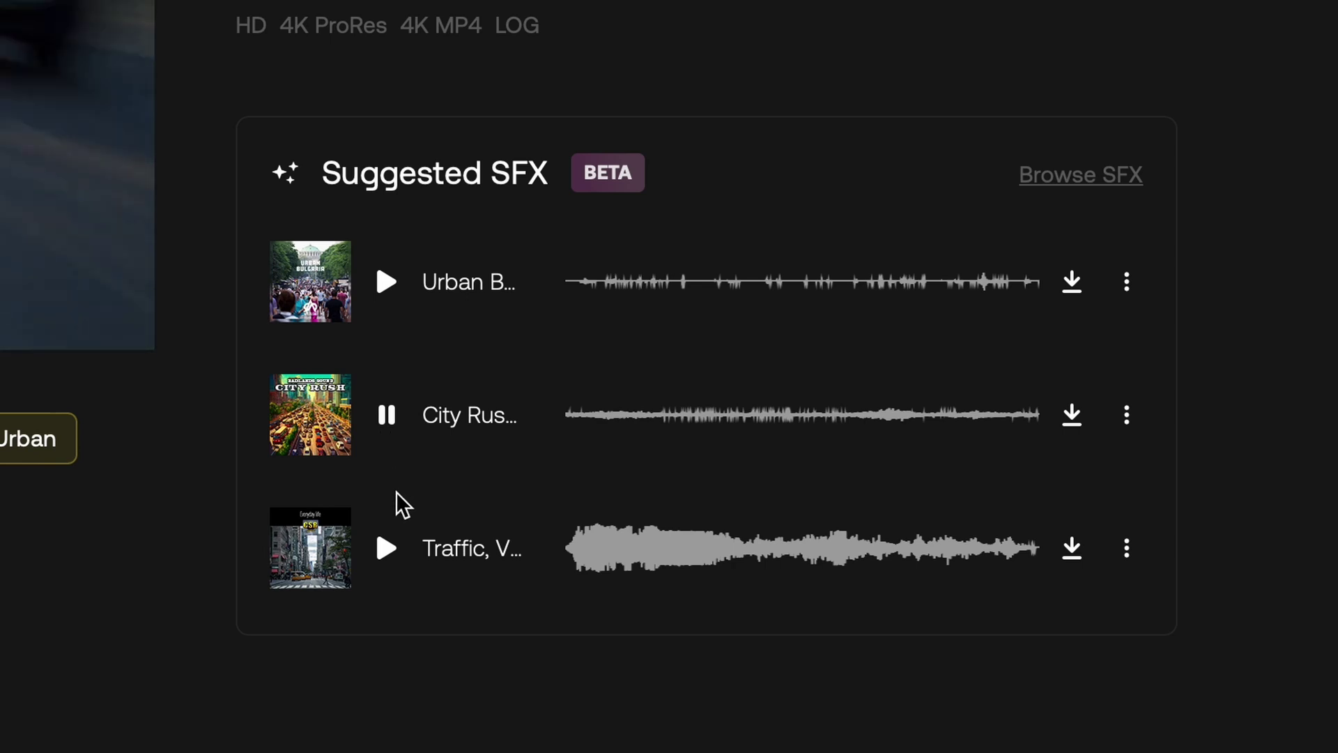
left_click(388, 418)
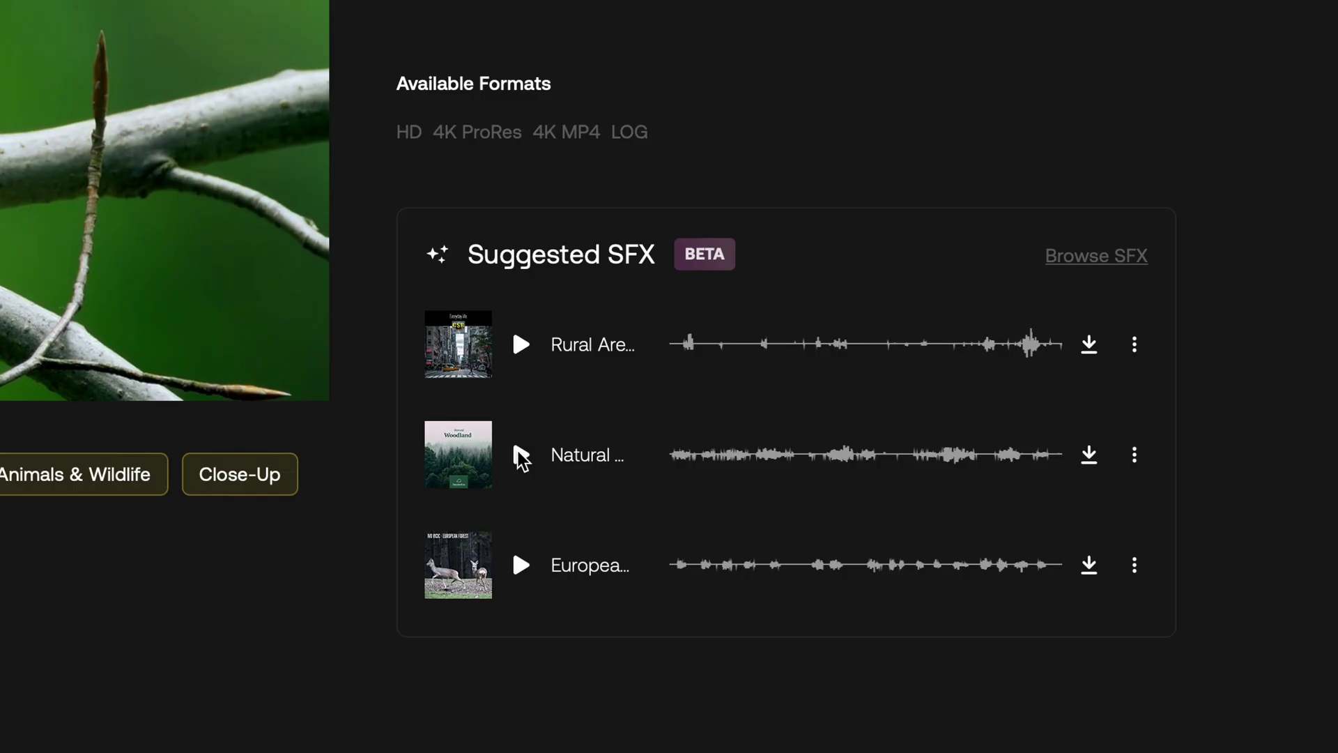
left_click(911, 605)
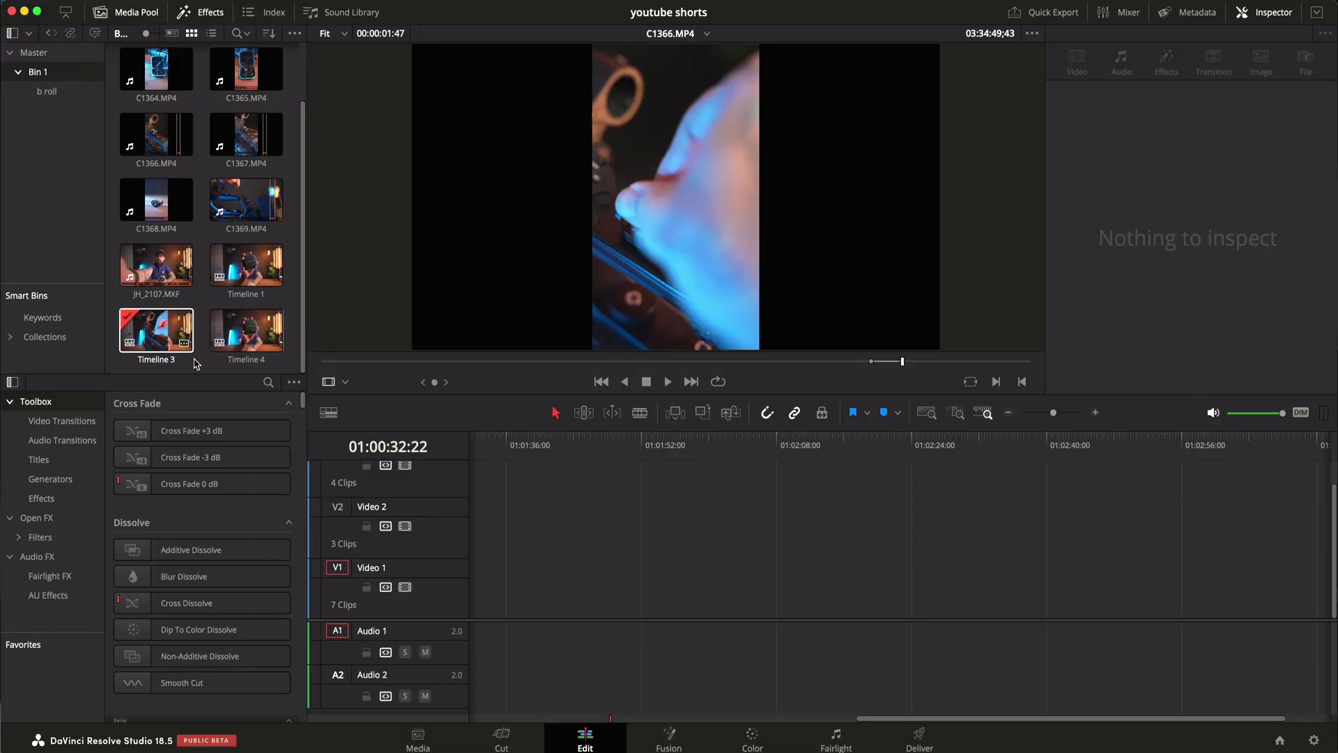
- Create a new empty timeline without the project settings, using a custom vertical format of 1080 x 1920 at 24 fps
right_click(202, 364)
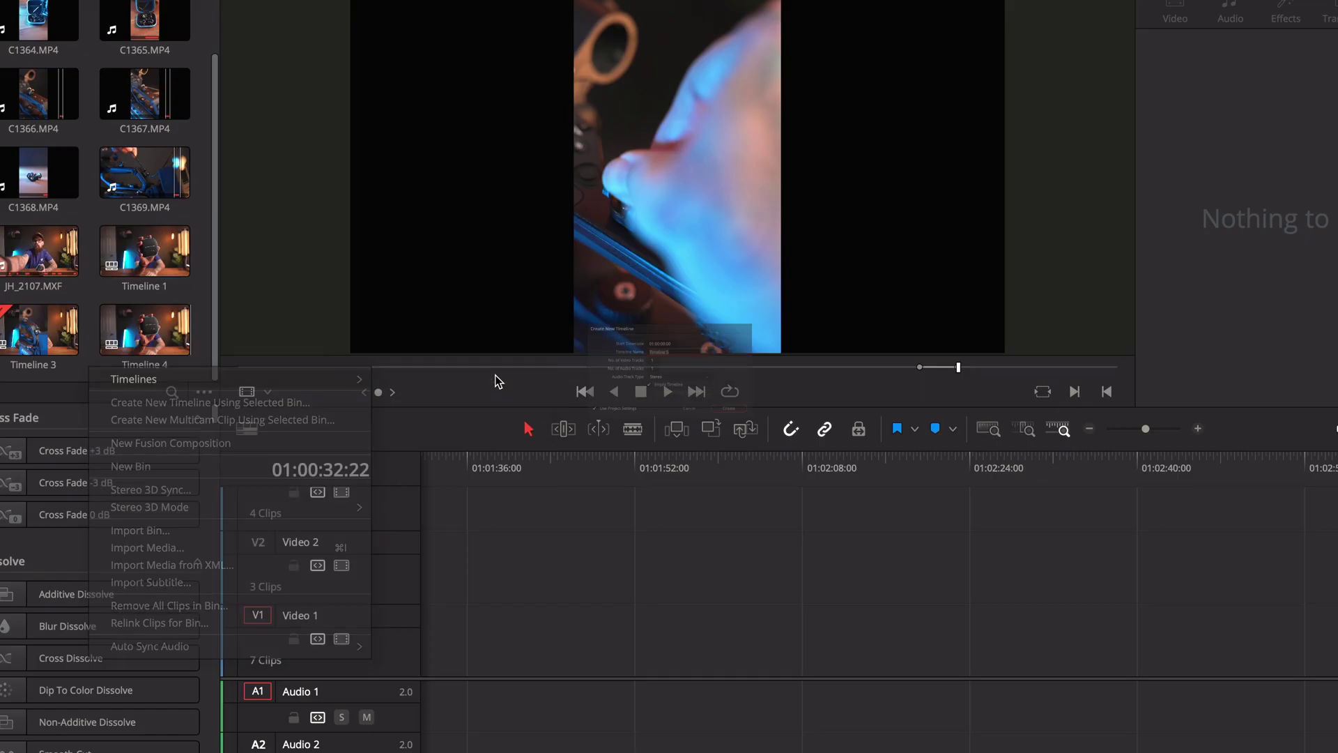
left_click(943, 145)
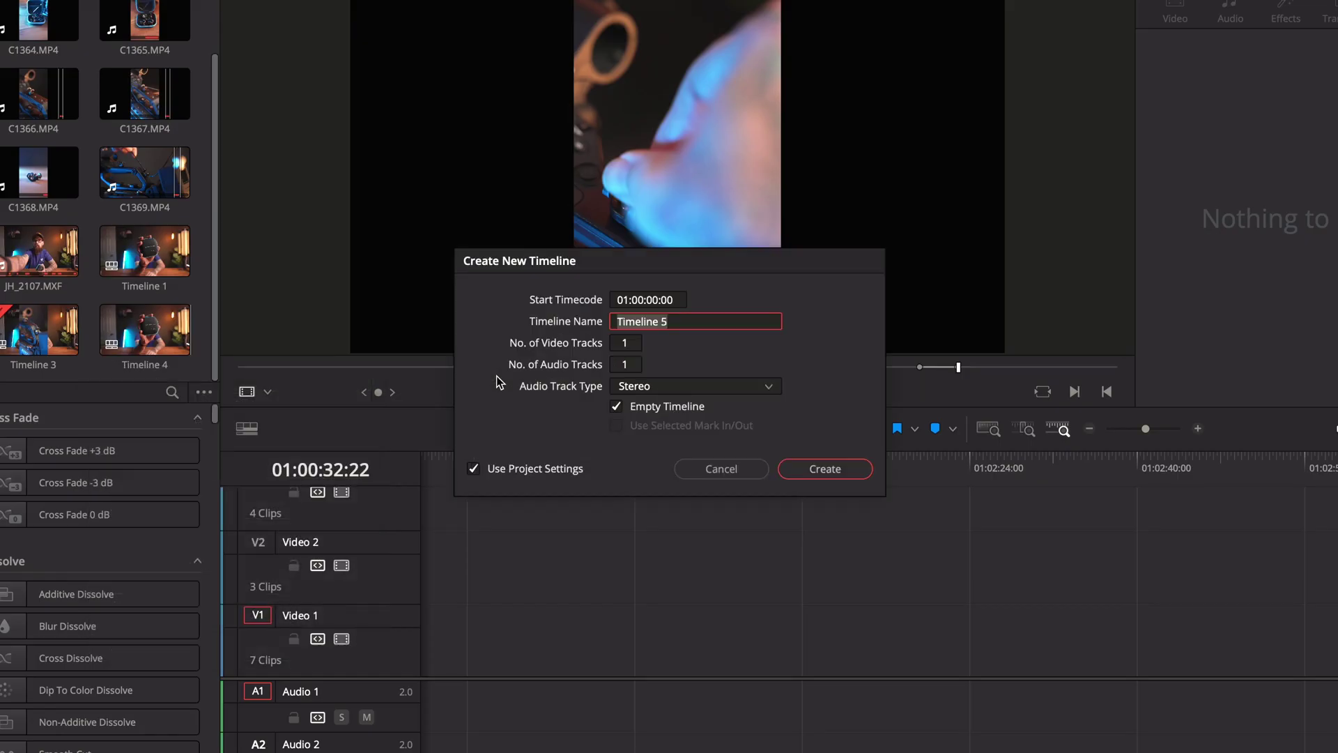
left_click(474, 469)
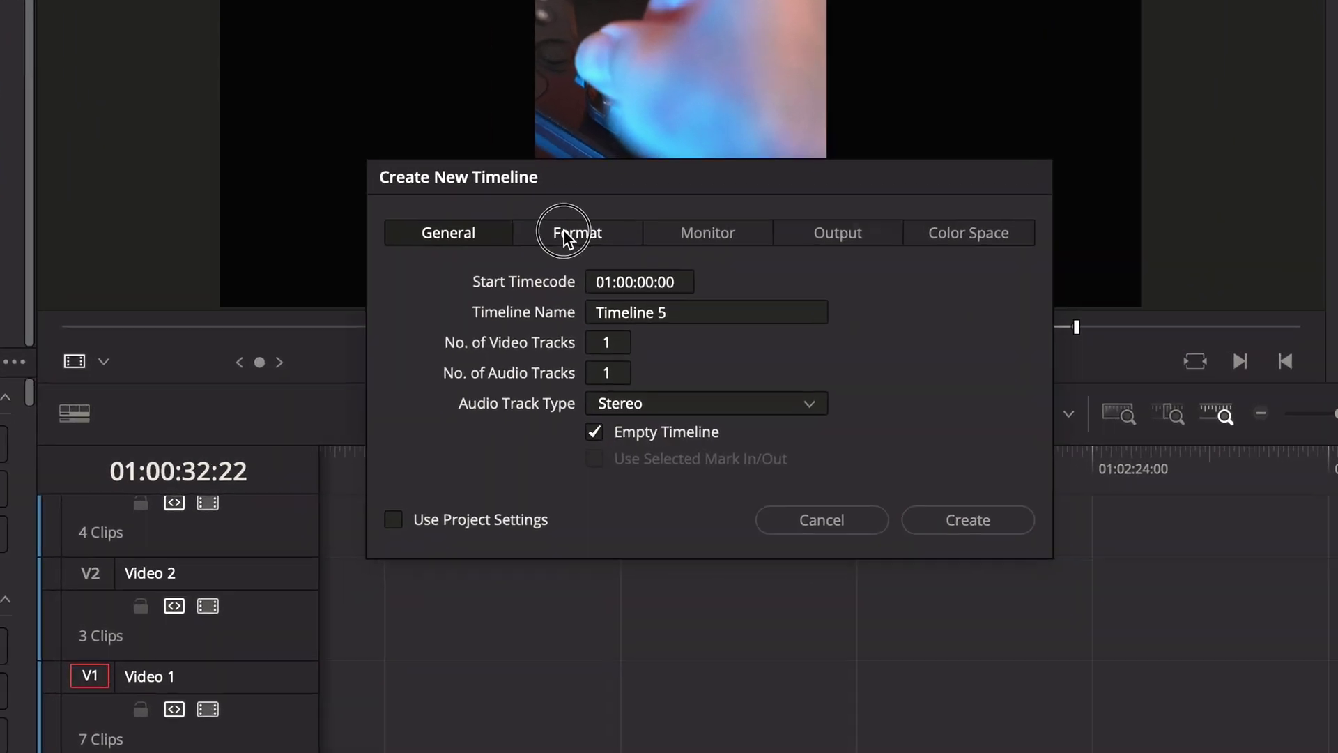
left_click(564, 232)
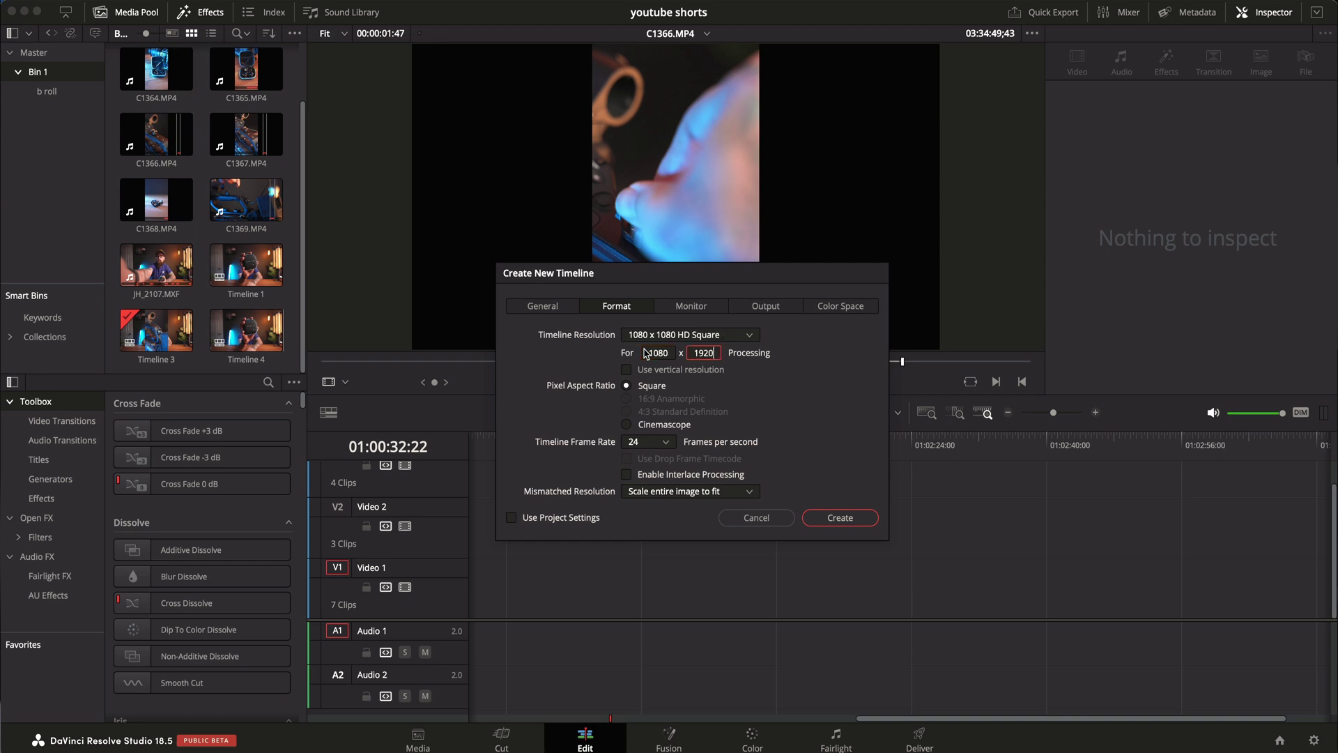
left_click(821, 519)
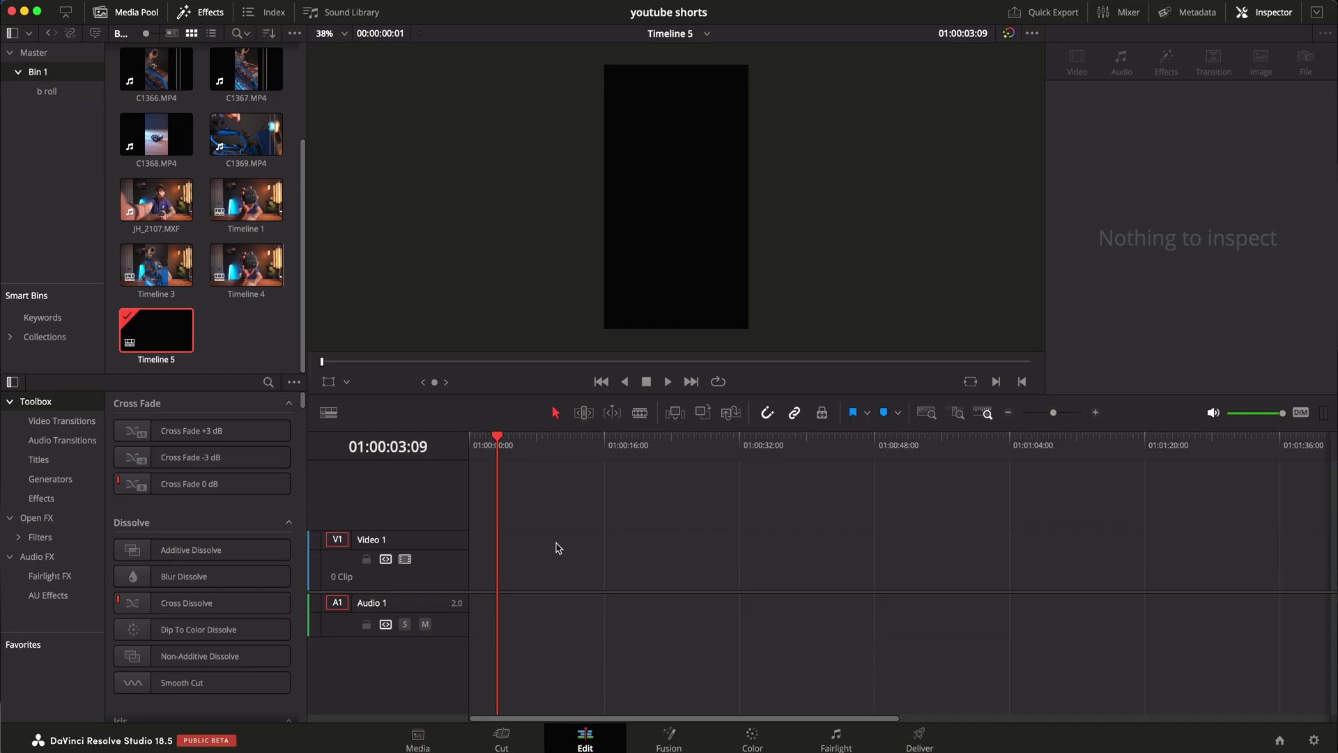
- Paste the copied clips into the new timeline and shift the first five JH_2107.MXF clips earlier so they sit end to end
key("super+v")
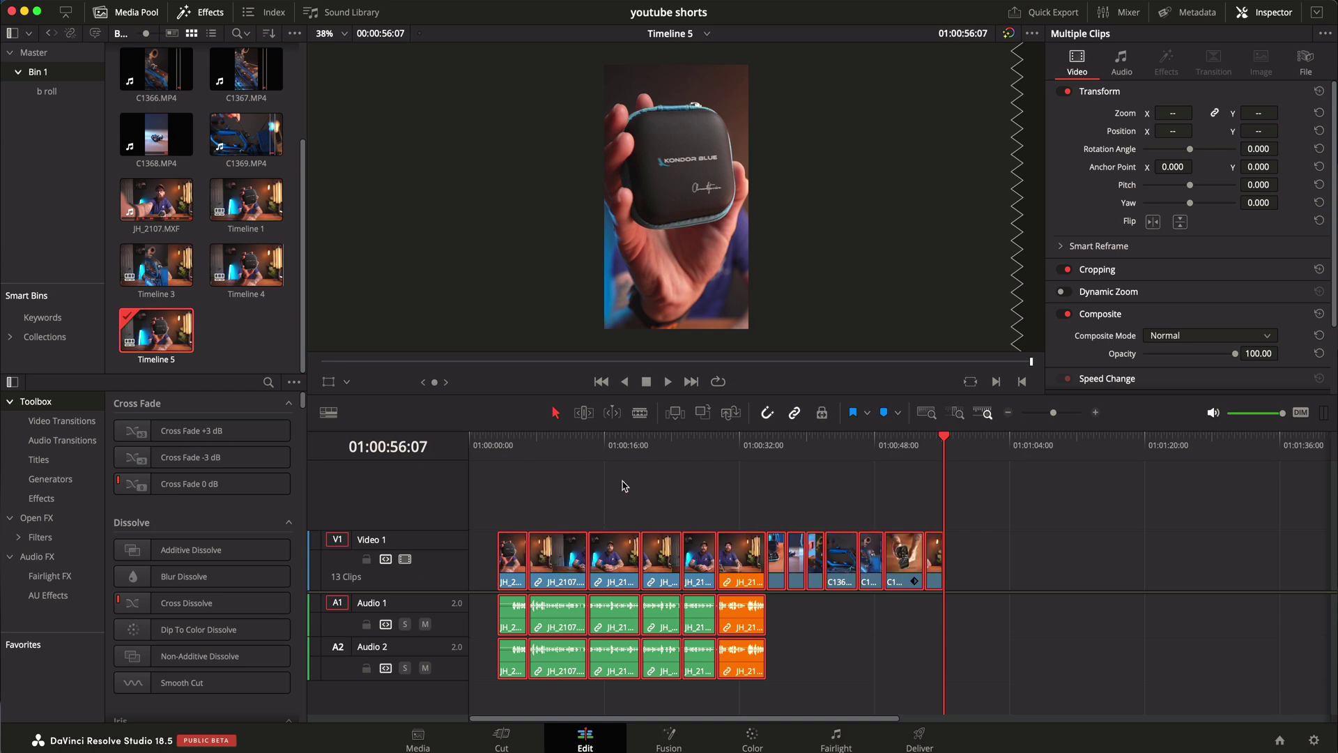
left_click(626, 497)
left_click_drag(509, 569, 481, 565)
left_click_drag(563, 439, 842, 447)
left_click(769, 438)
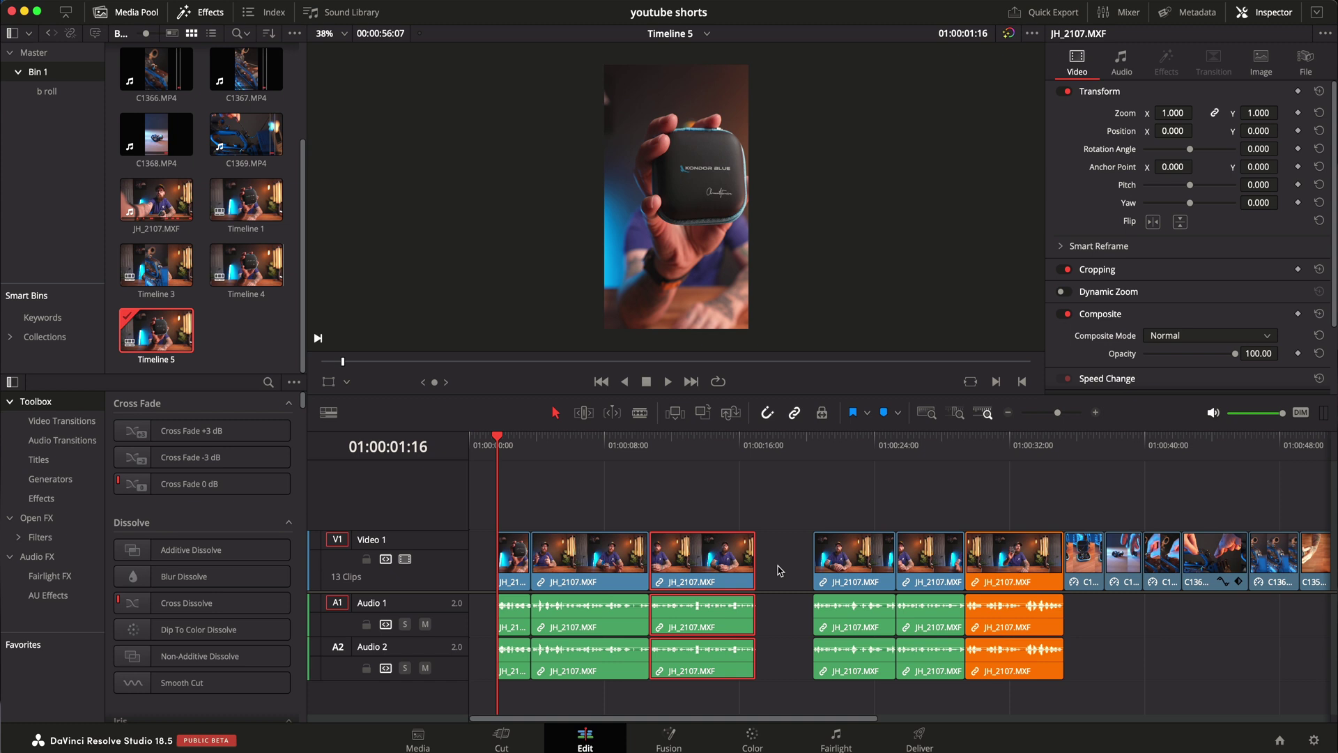
left_click_drag(849, 565, 804, 572)
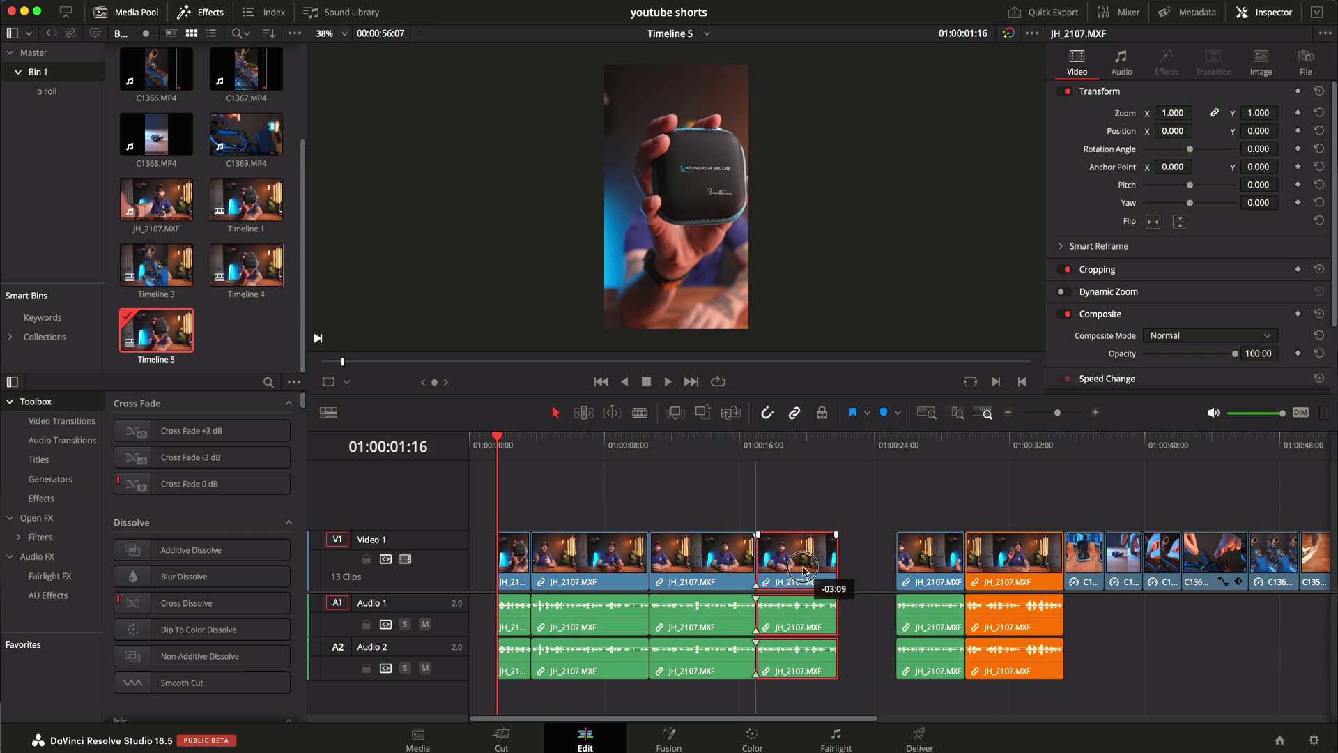
left_click_drag(911, 570, 875, 572)
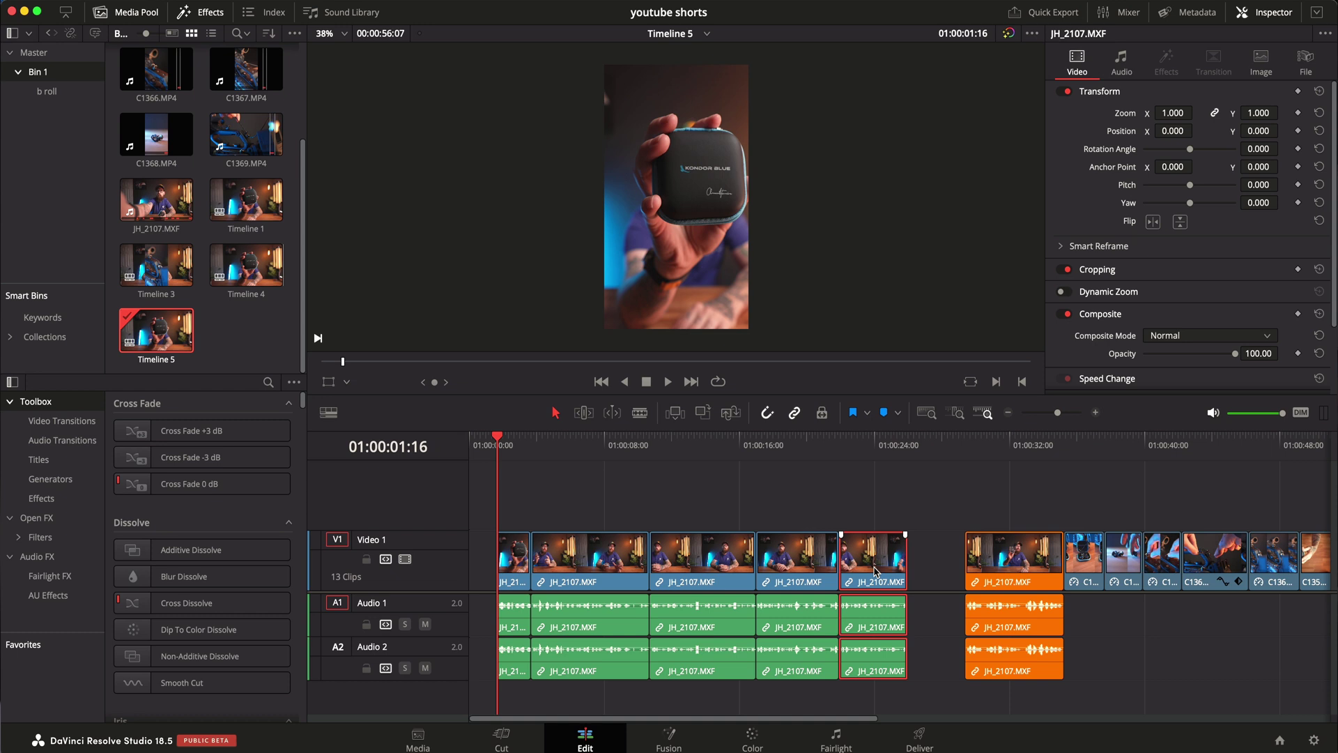
- Reframe the opening clip around the product by setting its zoom to 1.280 and X position to -68.000
key("space")
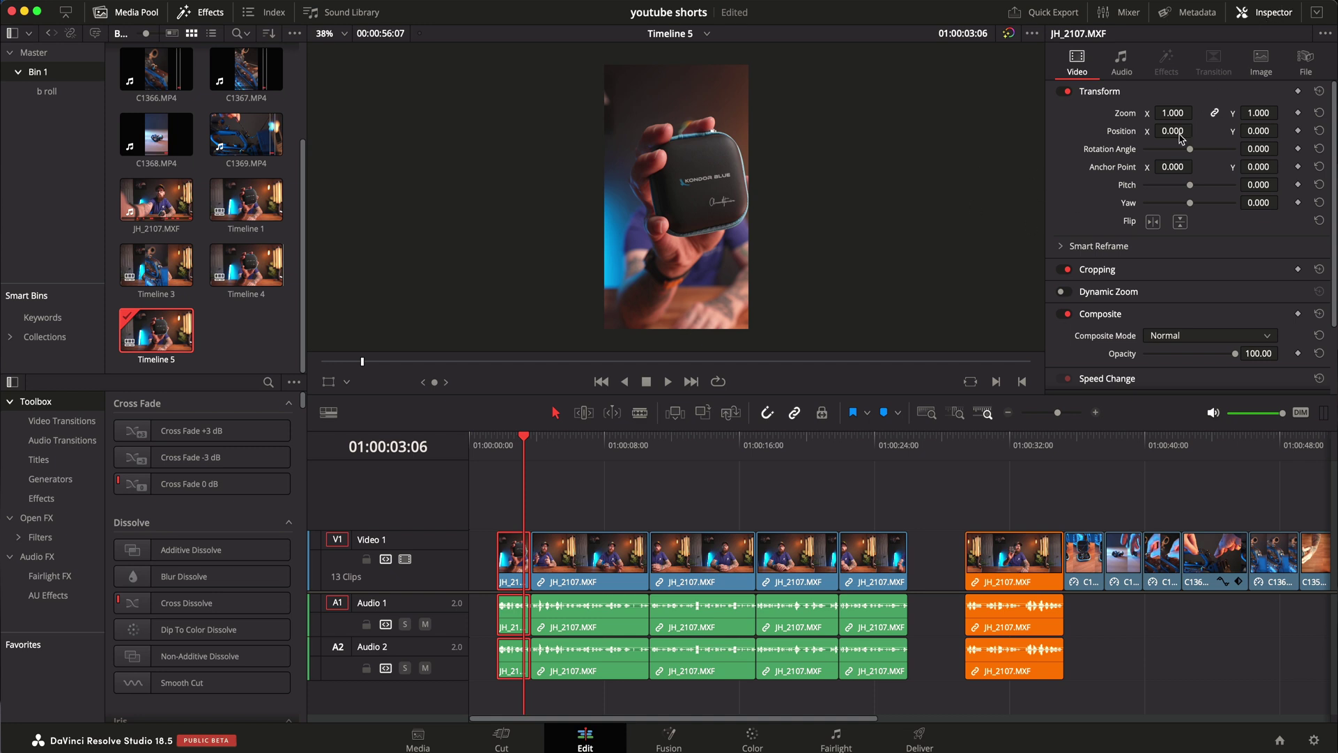
left_click_drag(1183, 133, 1160, 136)
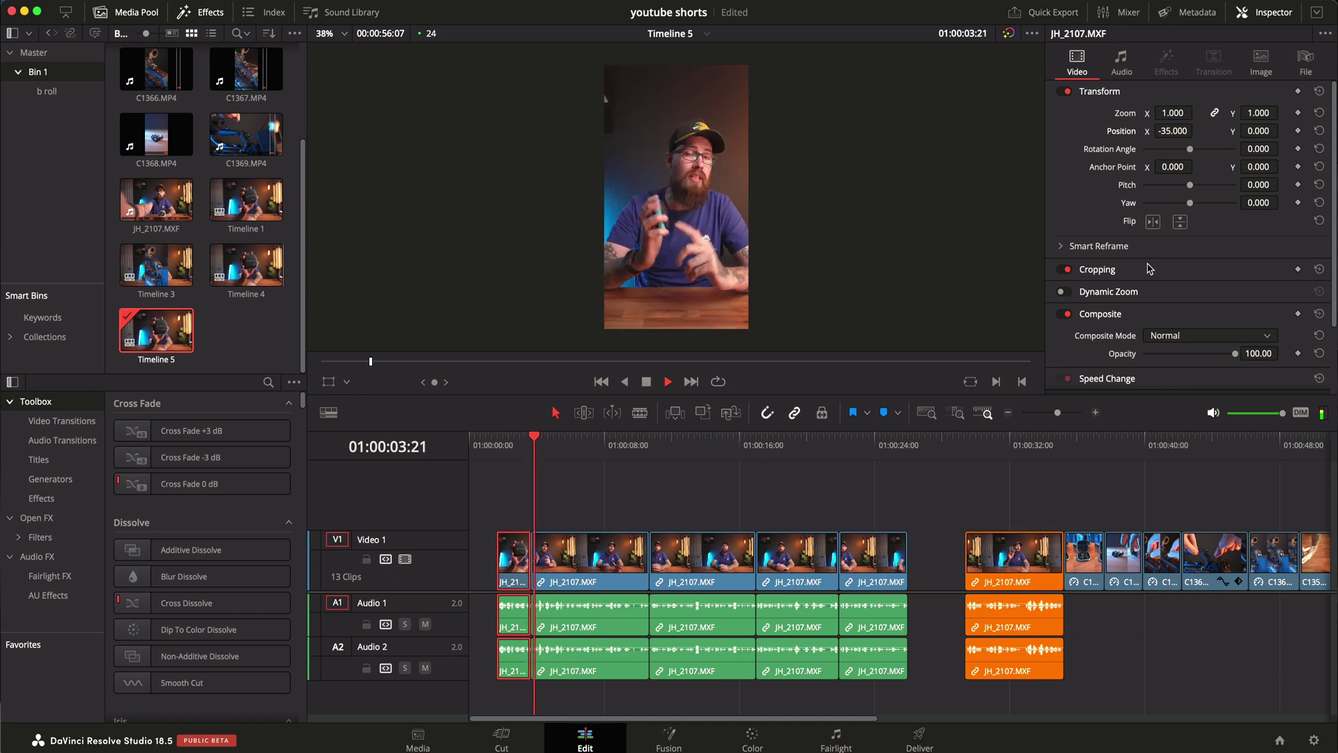
key("space")
left_click(512, 445)
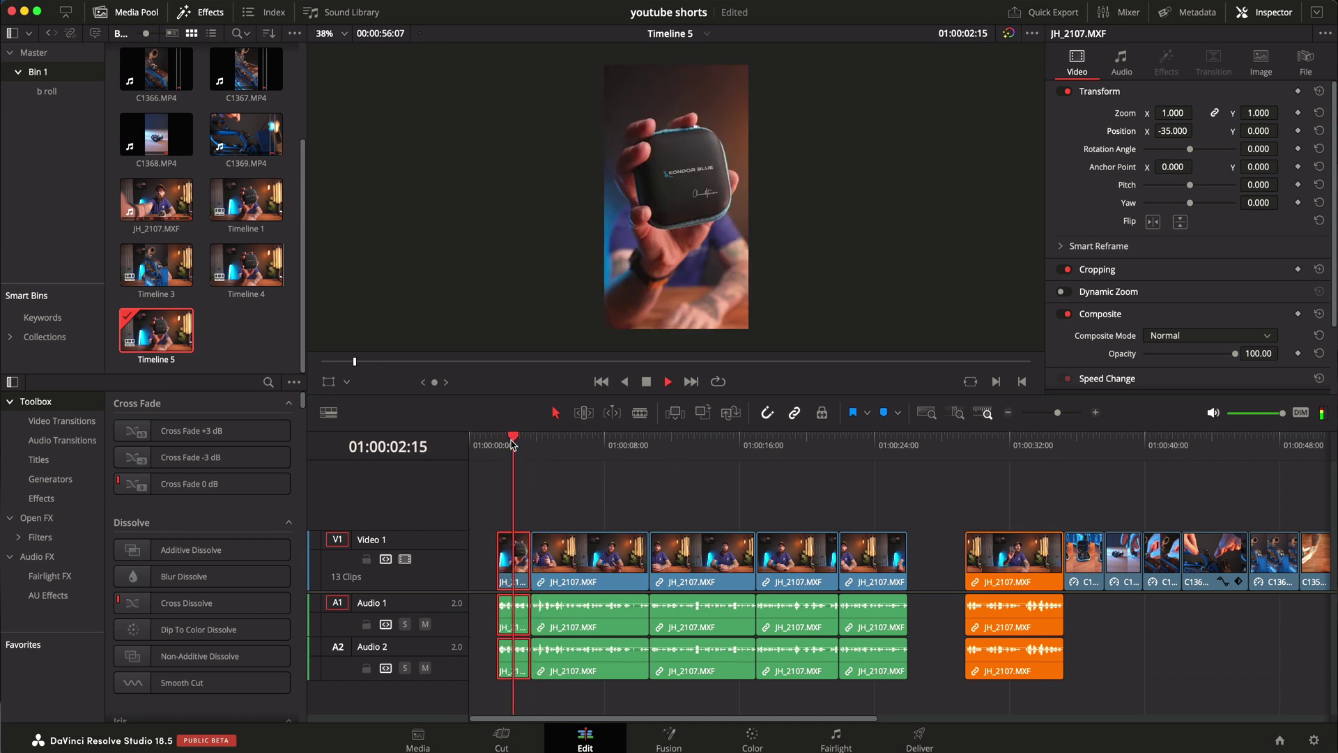
key("space")
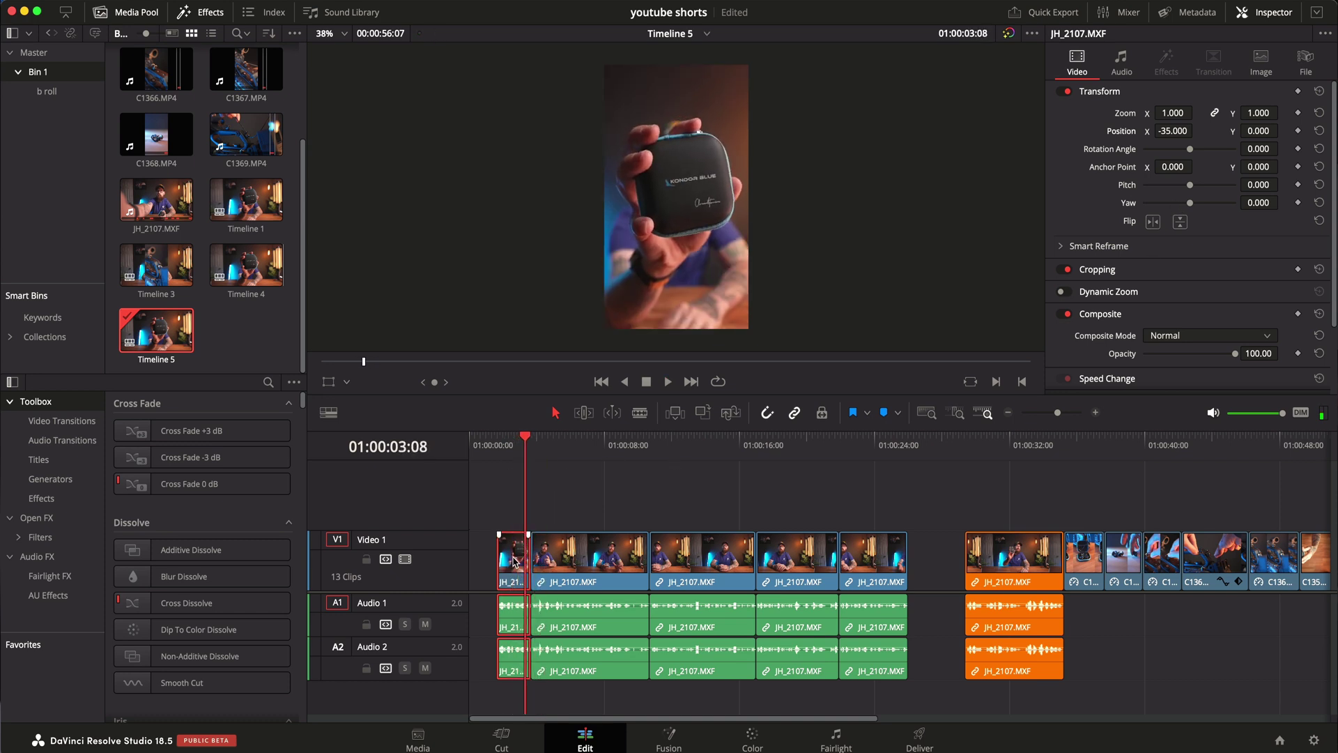
left_click_drag(1181, 119, 1153, 138)
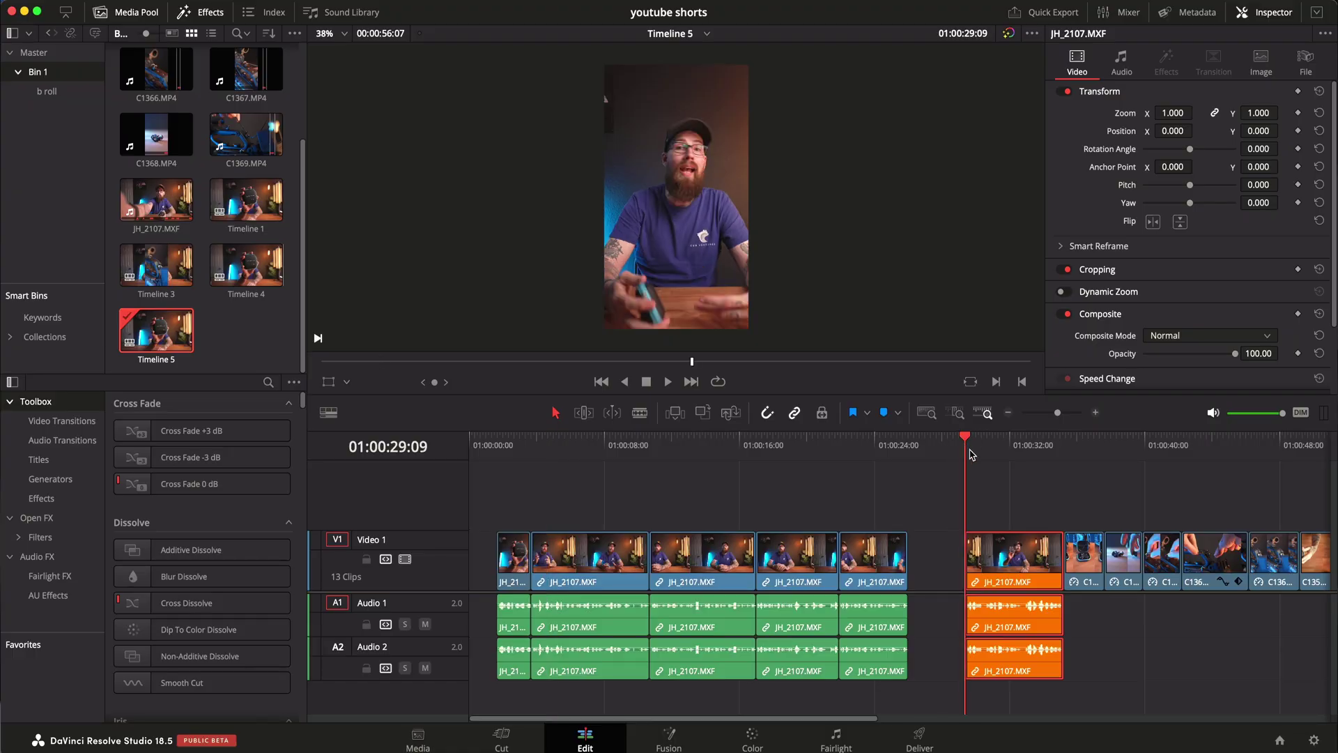
- Move the orange clip up against the preceding clip and split it at 01:00:27:02
left_click_drag(1004, 566, 955, 570)
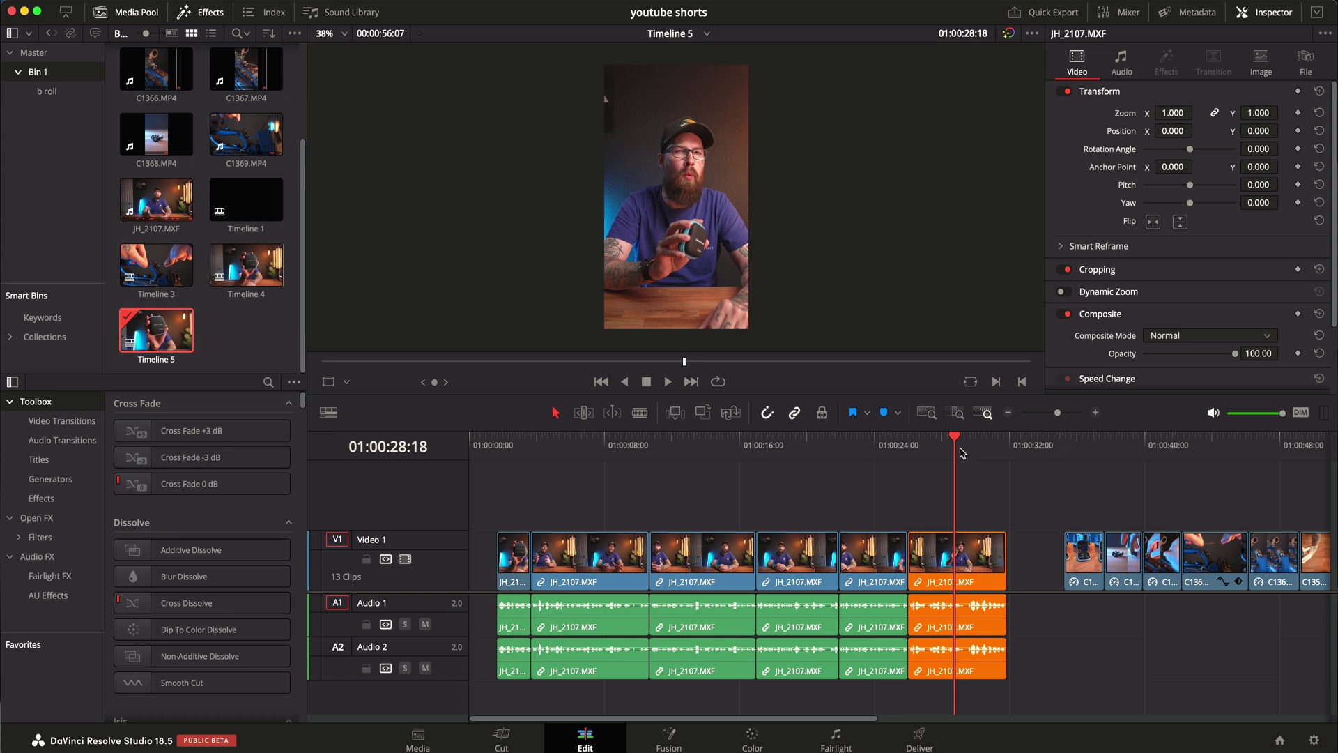
left_click_drag(954, 447, 908, 449)
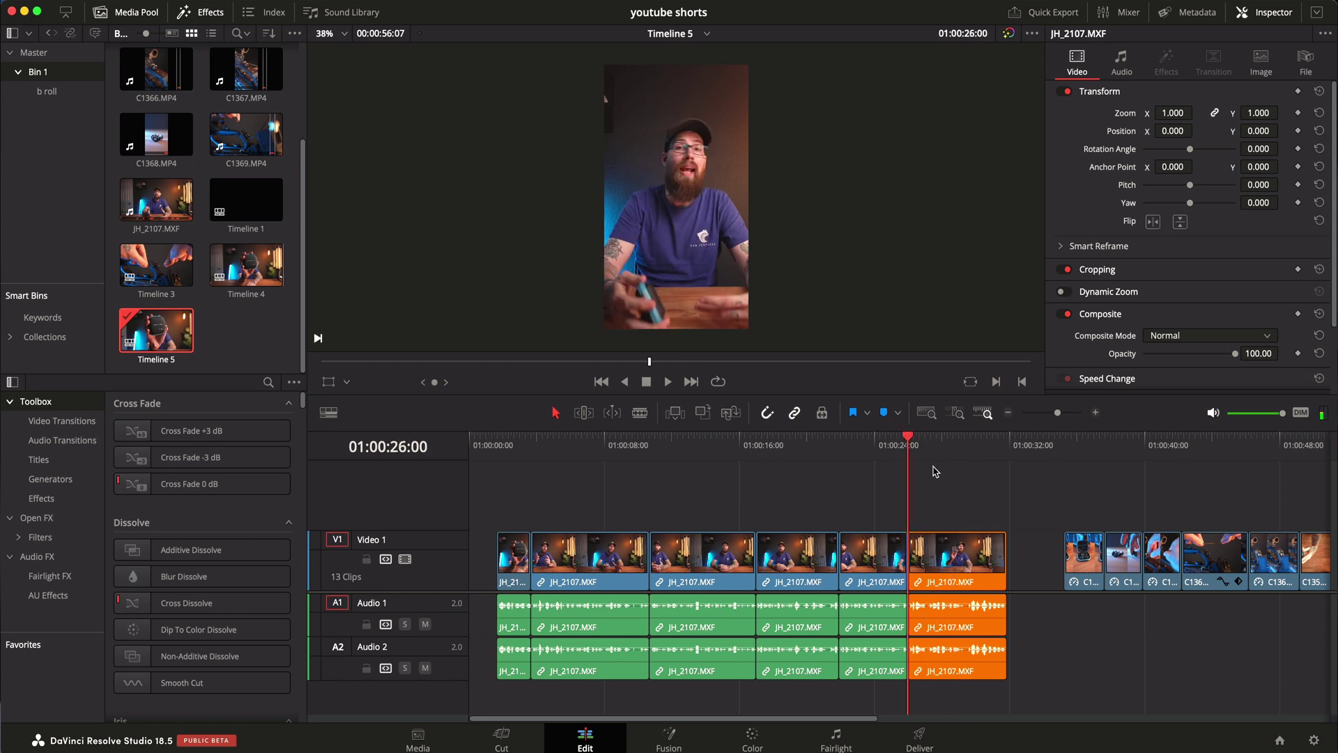
key("space")
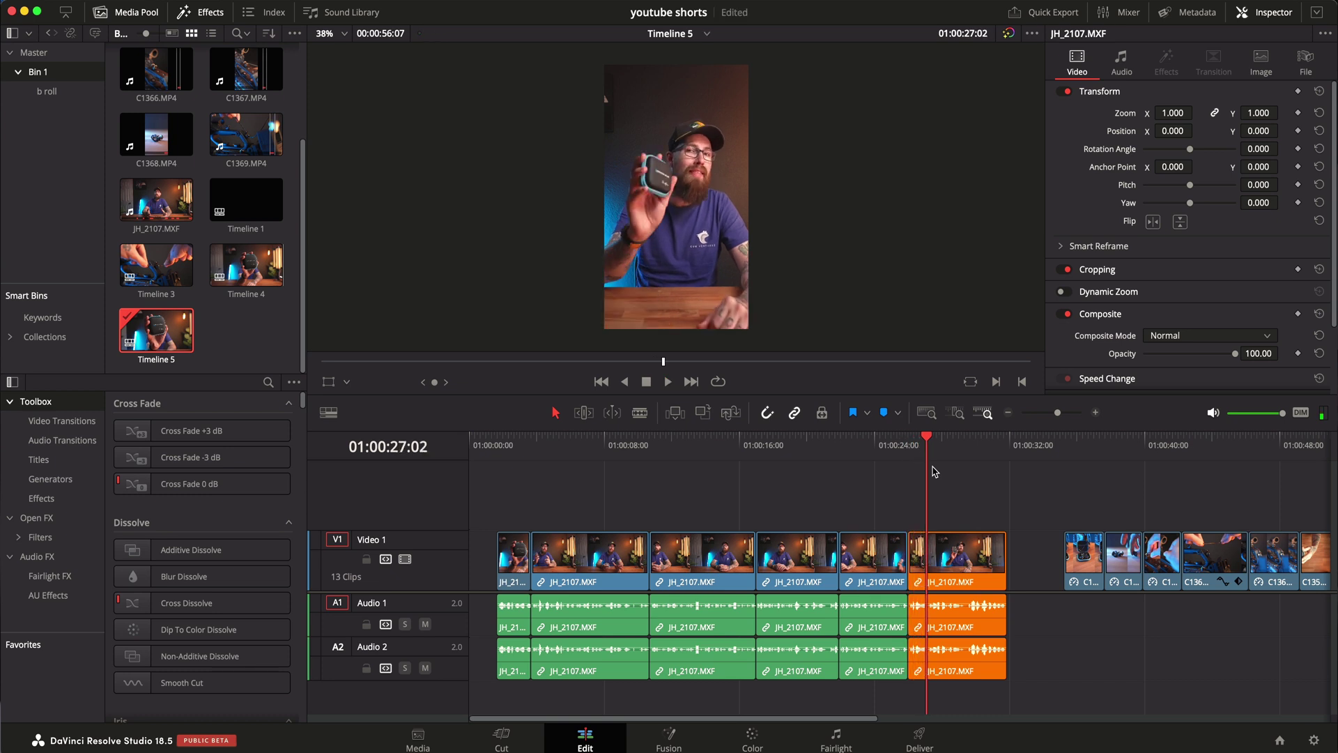
key("ctrl+b")
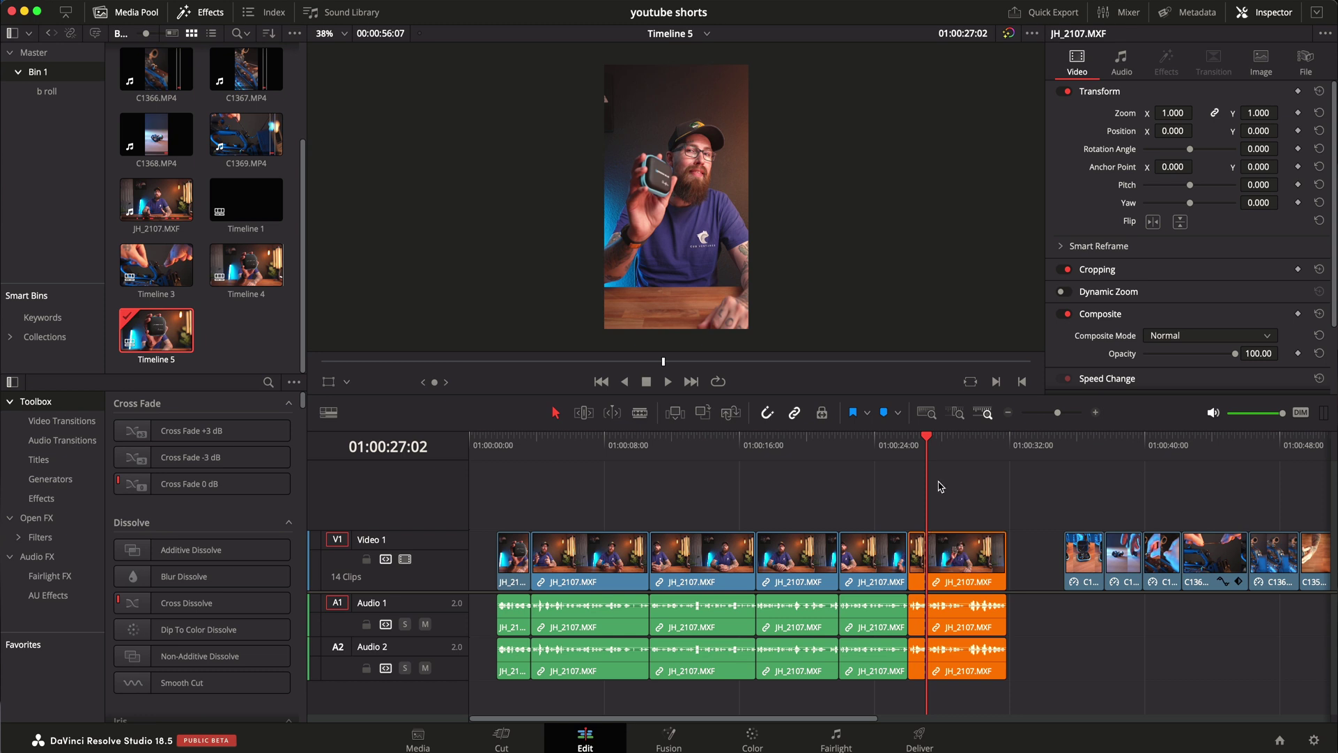
- Play on through the orange clip and split it again at 01:00:29:05
key("space")
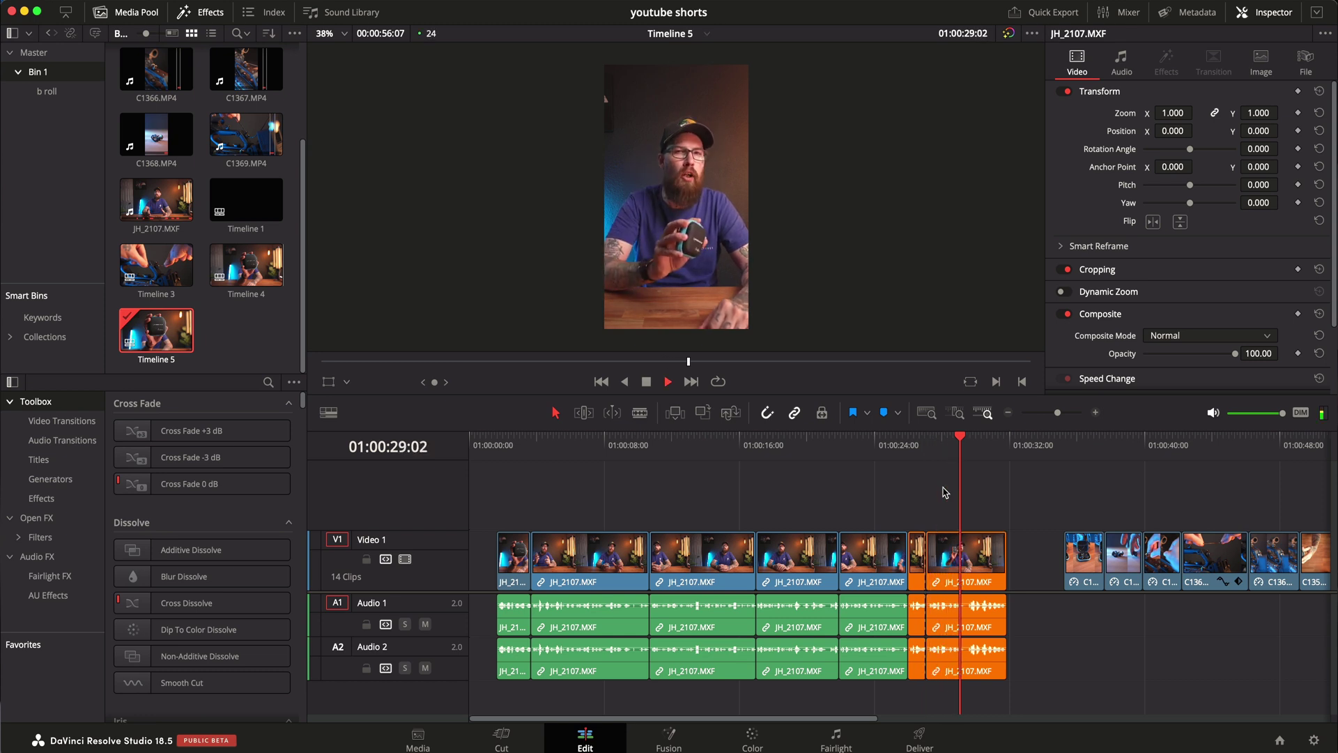
key("space")
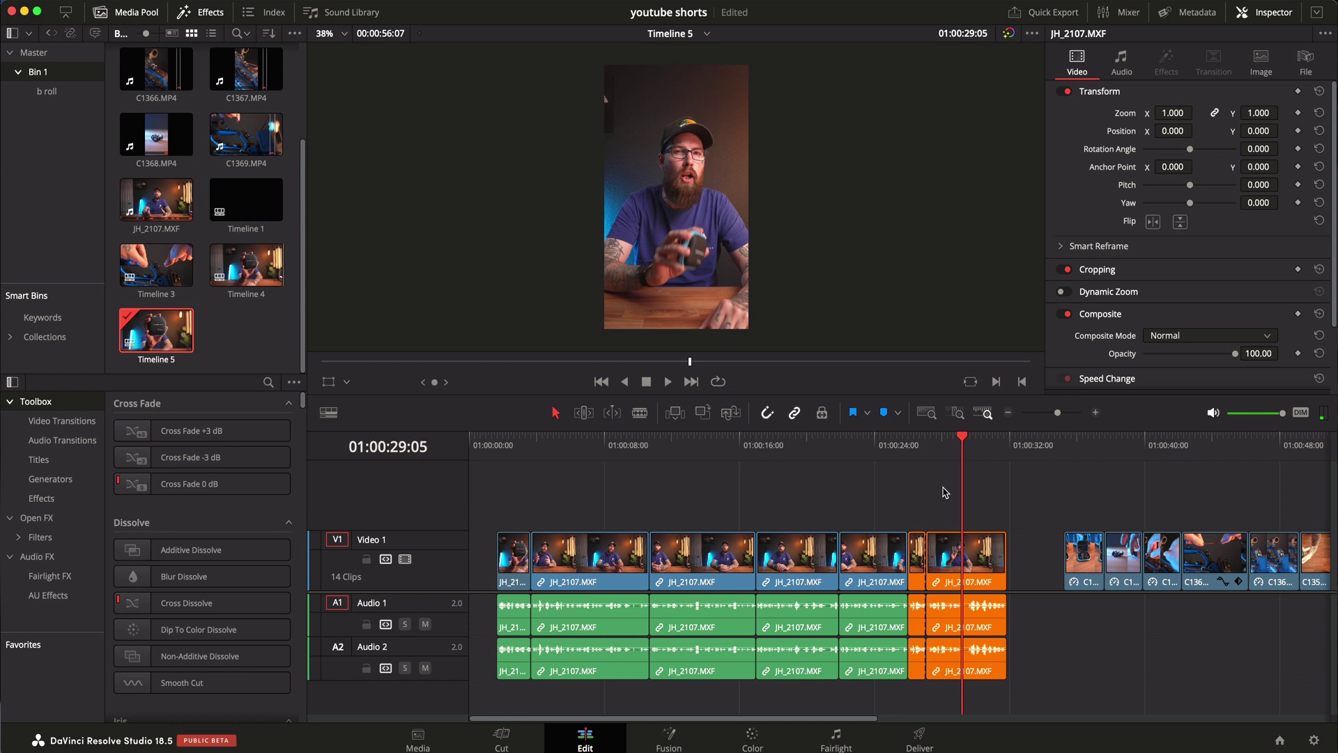
key("ctrl+b")
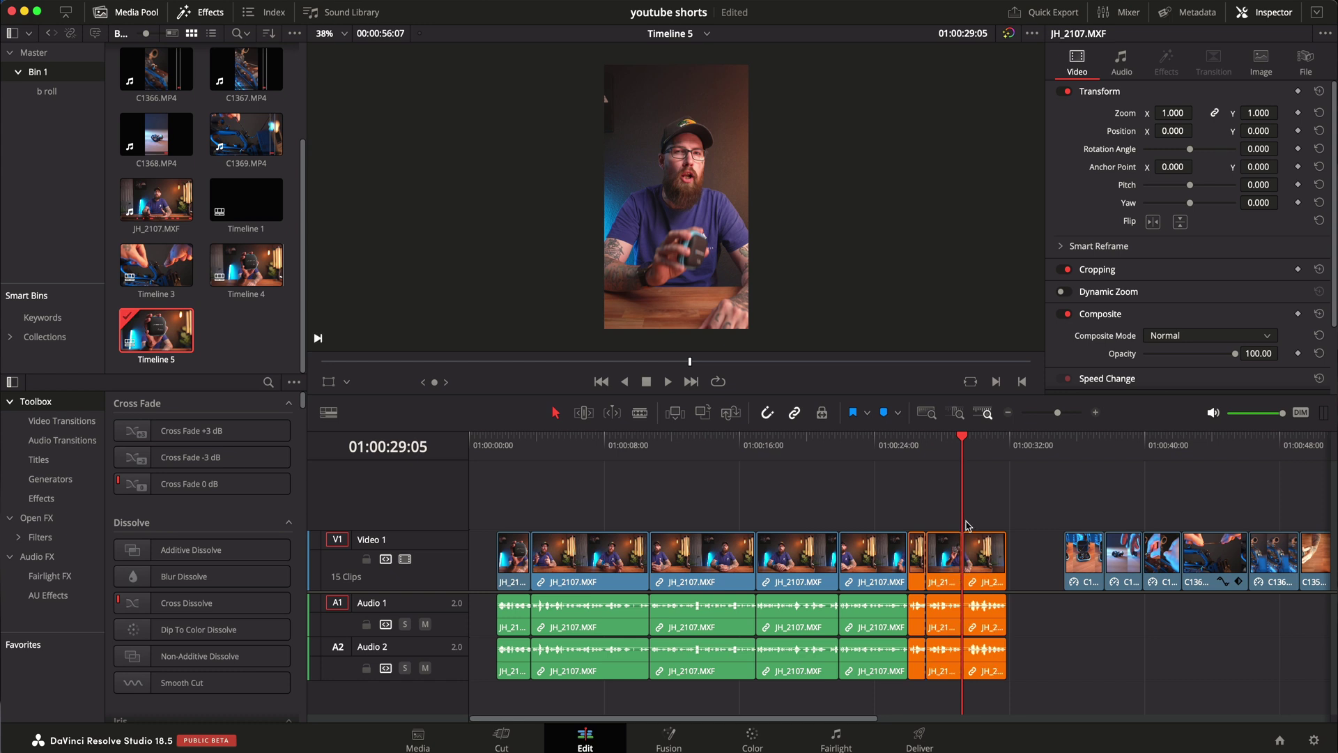
- Play back the final orange segment and the opening clip to compare the two product shots
key("space")
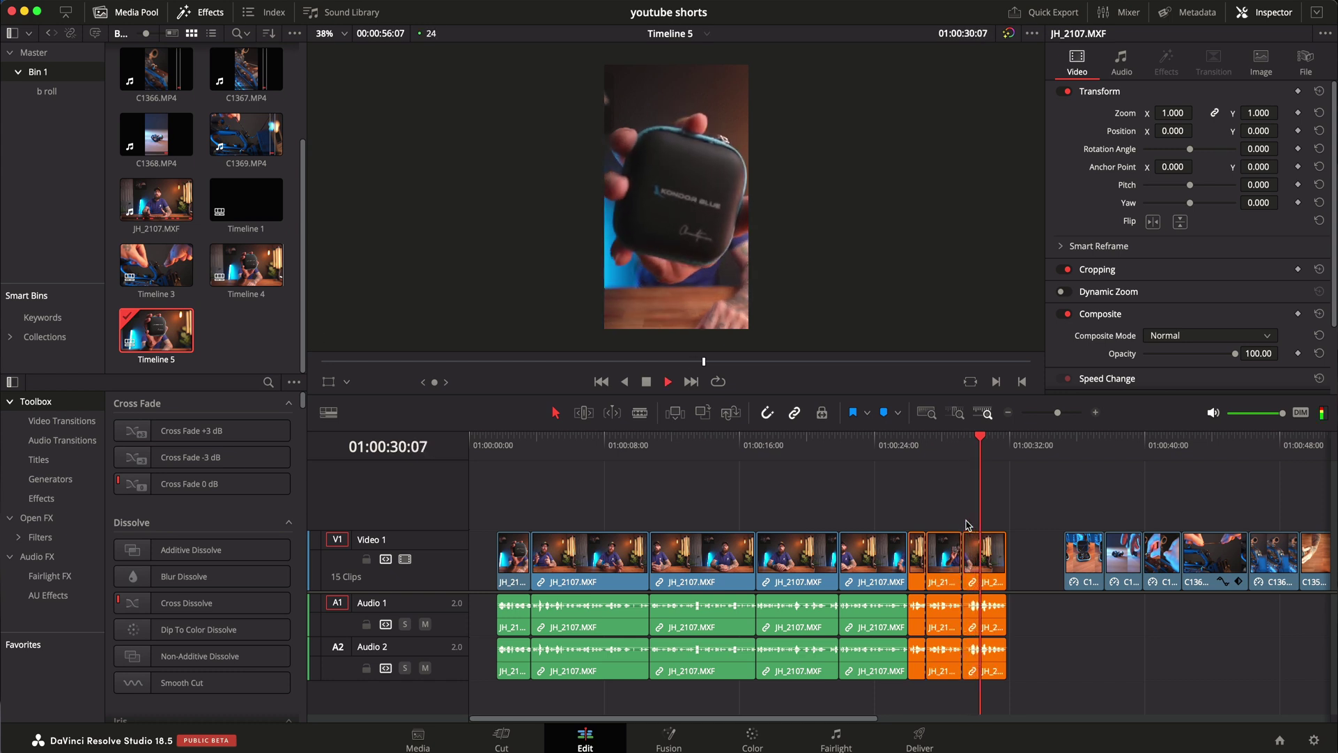
key("space")
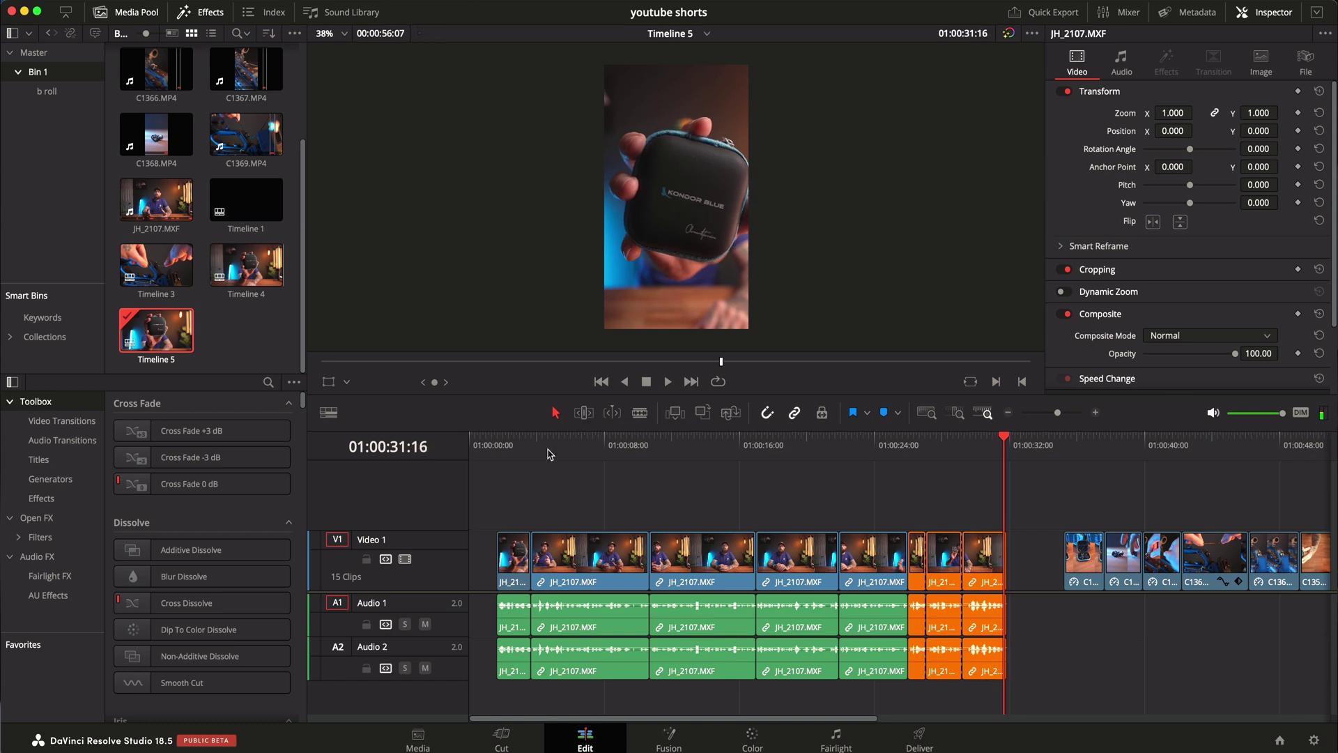
left_click(505, 451)
key("space")
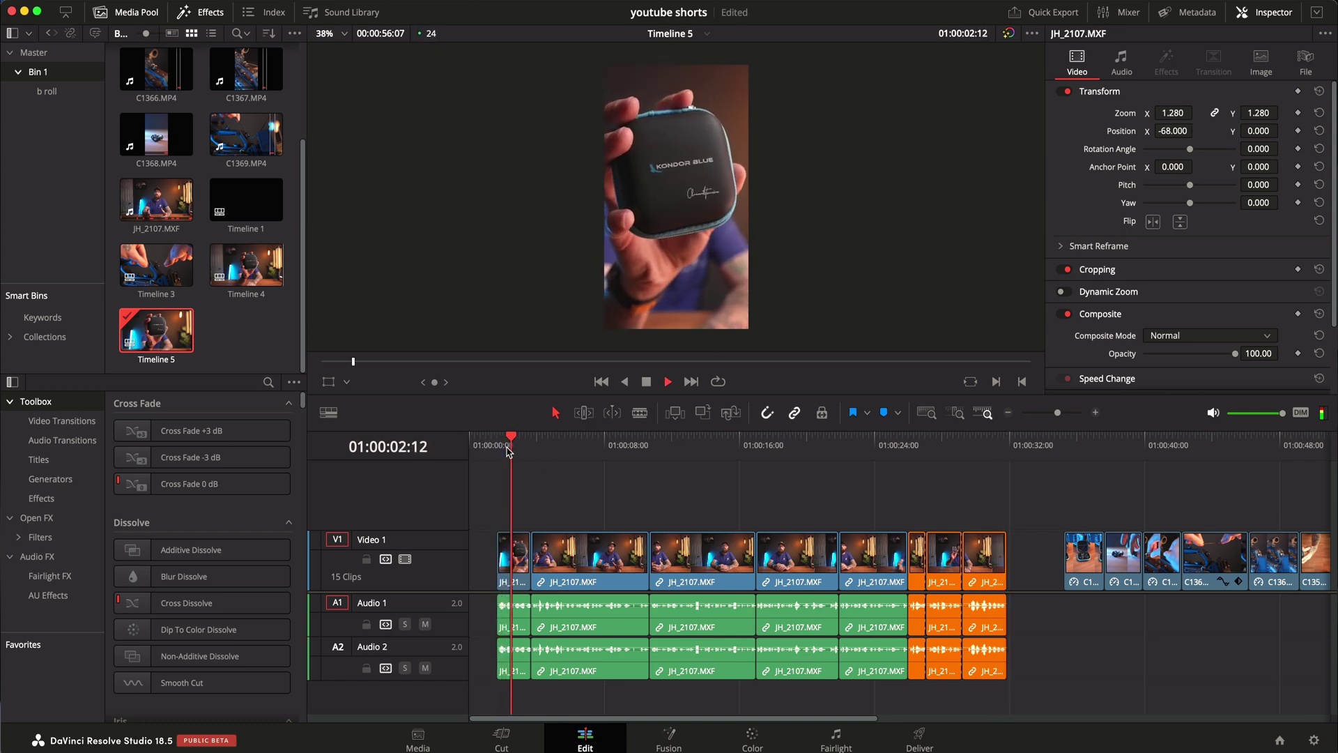
key("space")
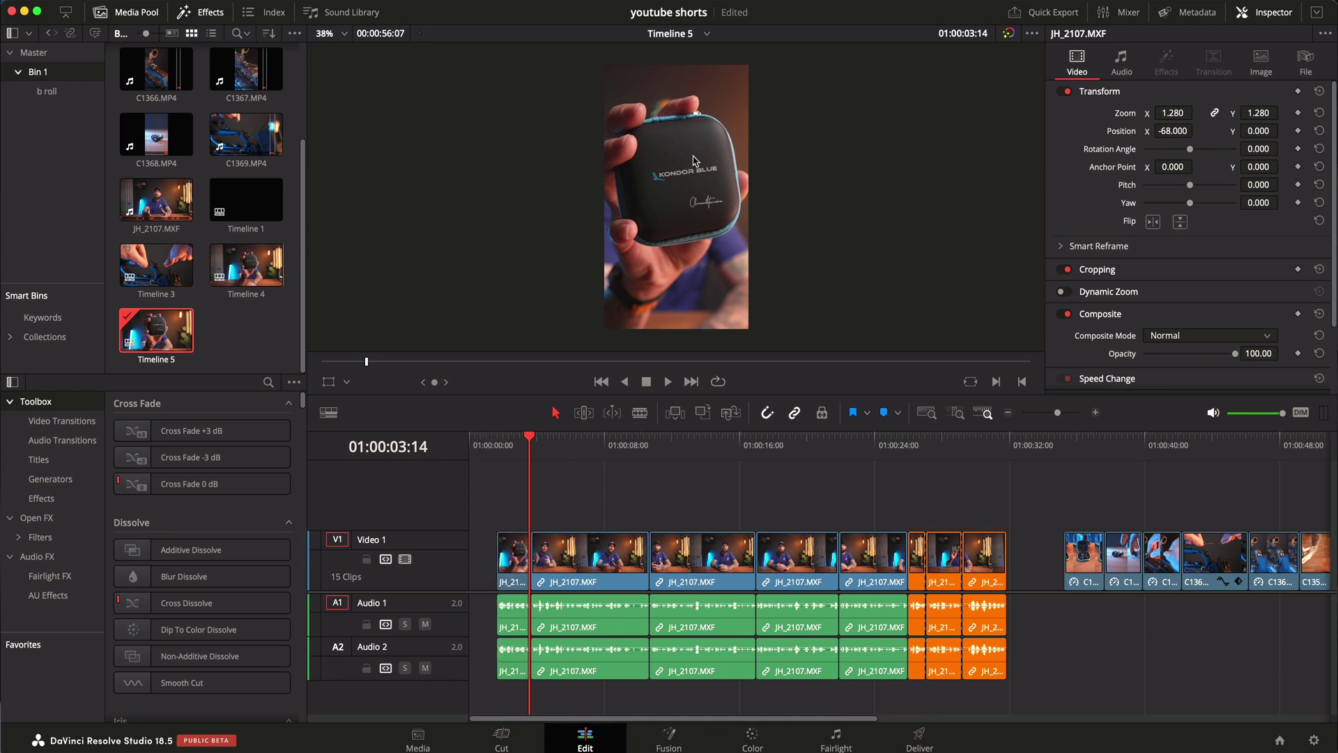
- Delete the last of the three orange clip segments from the timeline
scroll(1045, 564, "right", 2)
left_click(921, 572)
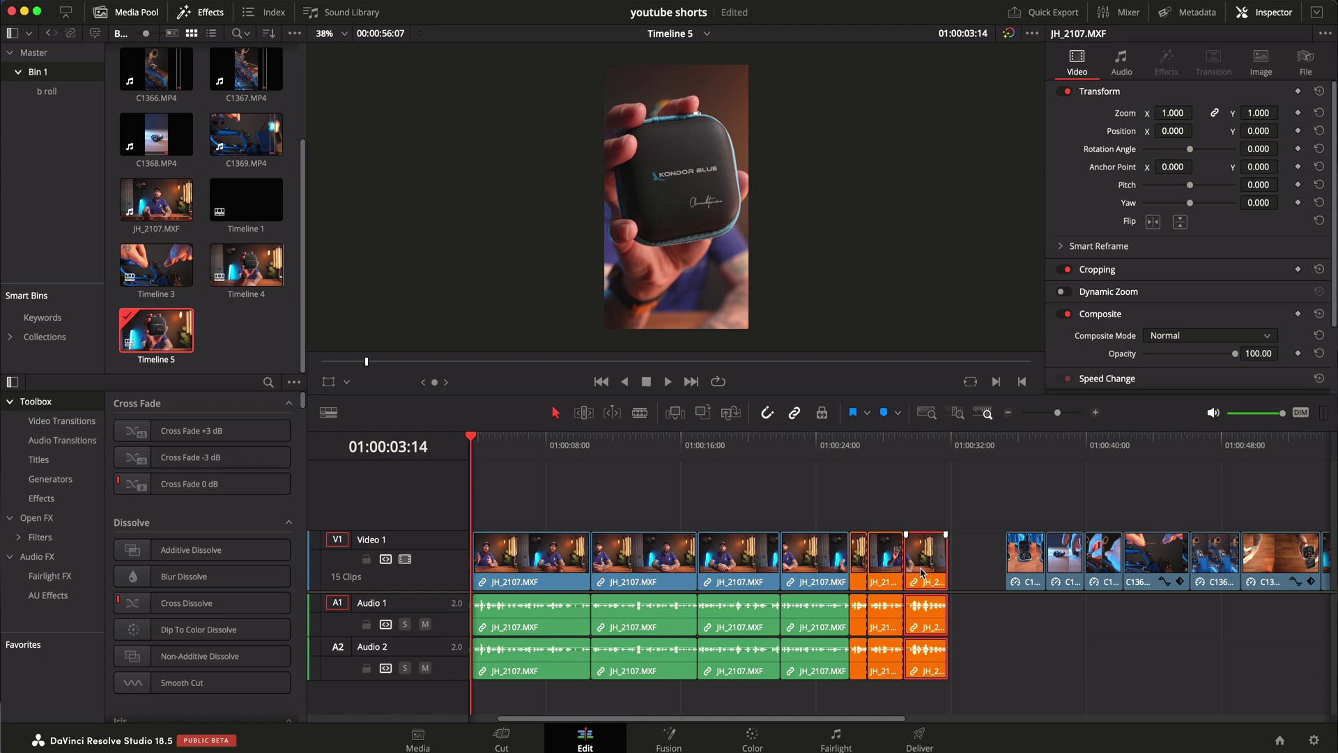
key("BackSpace")
scroll(914, 586, "left", 2)
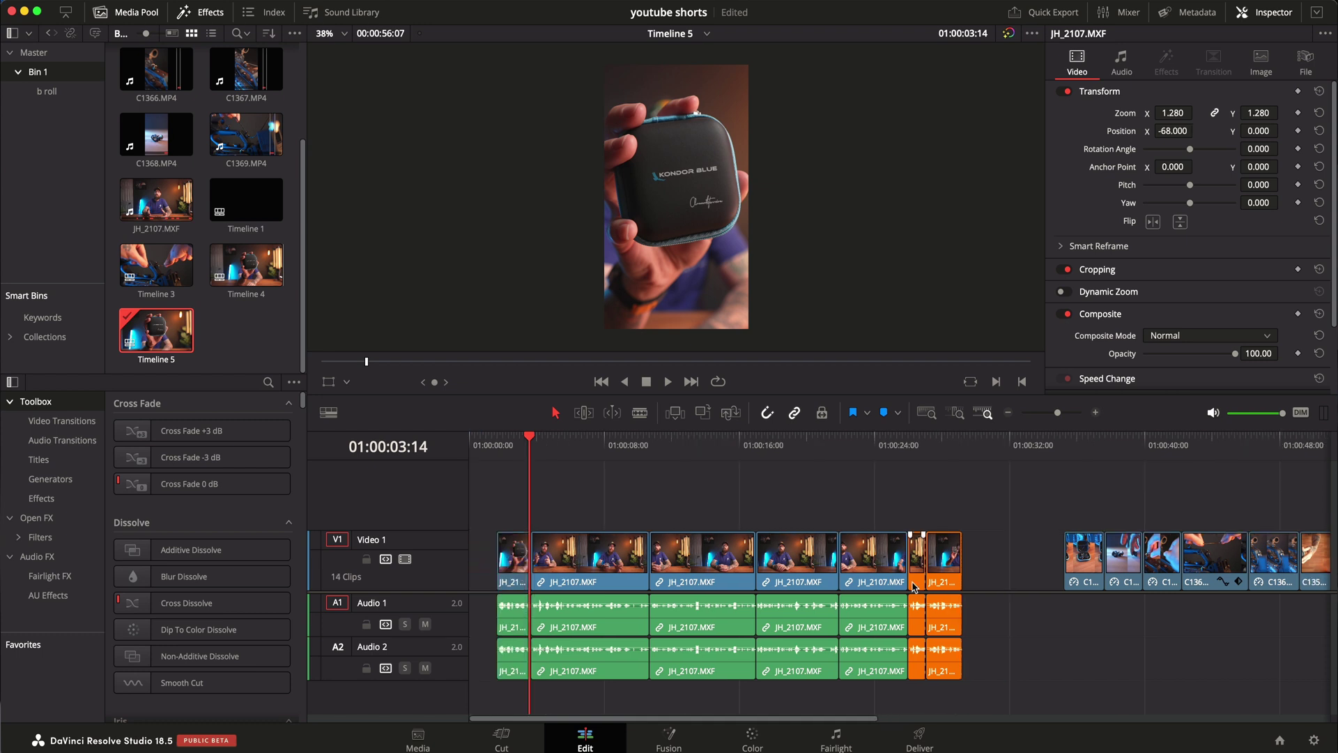
- Move the last orange segment to the start of the timeline and close the gap behind it
left_click(947, 563)
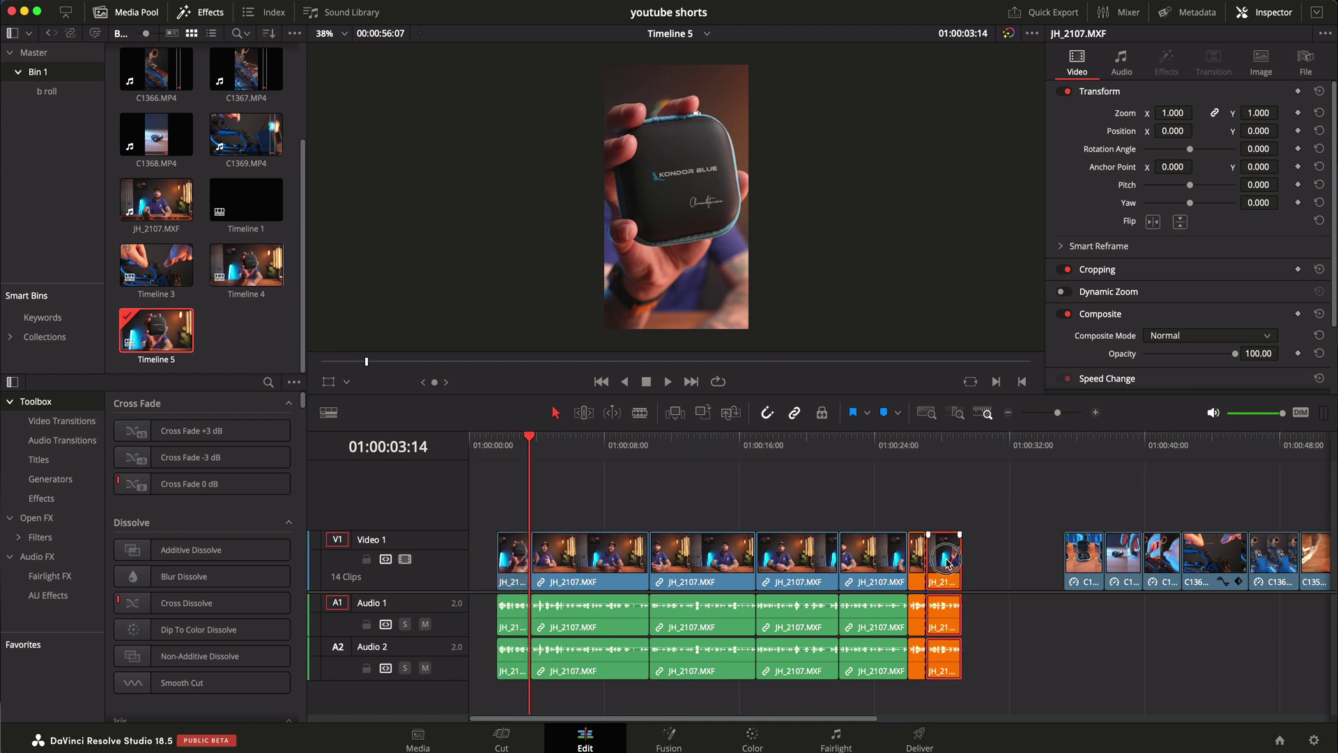
mouse_move(948, 563)
left_mouse_down()
mouse_move(984, 564)
mouse_move(969, 563)
left_mouse_up()
left_click_drag(929, 499, 517, 566)
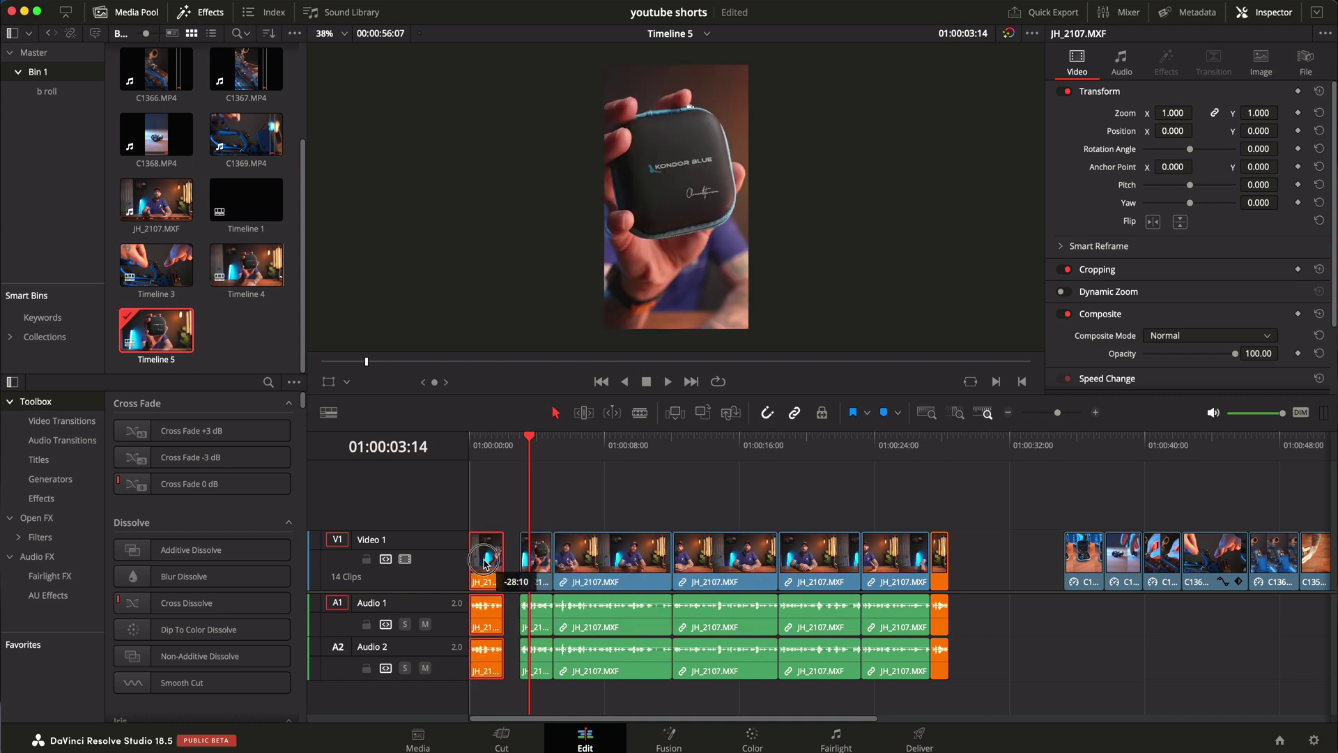
left_click(517, 566)
key("Delete")
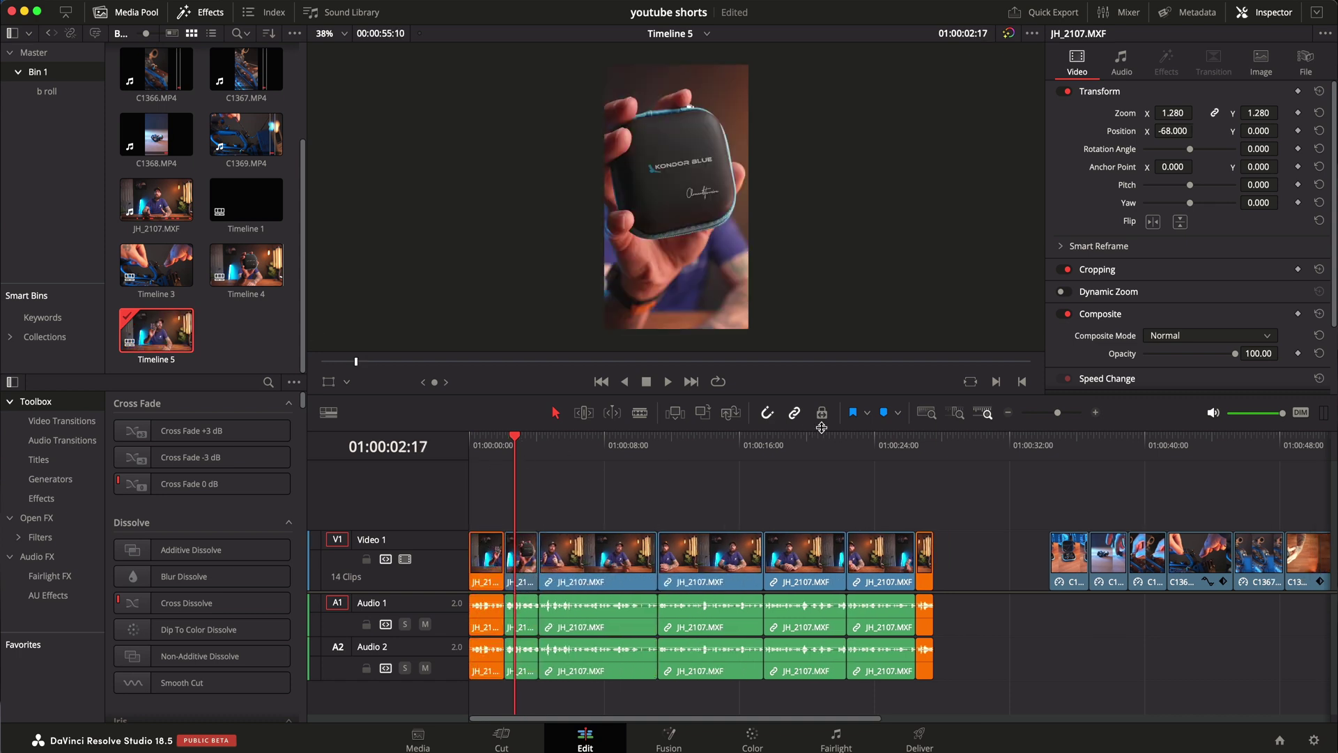
- Play back the new opening from the start of the timeline to check the first cuts
left_click_drag(512, 451, 472, 446)
key("space")
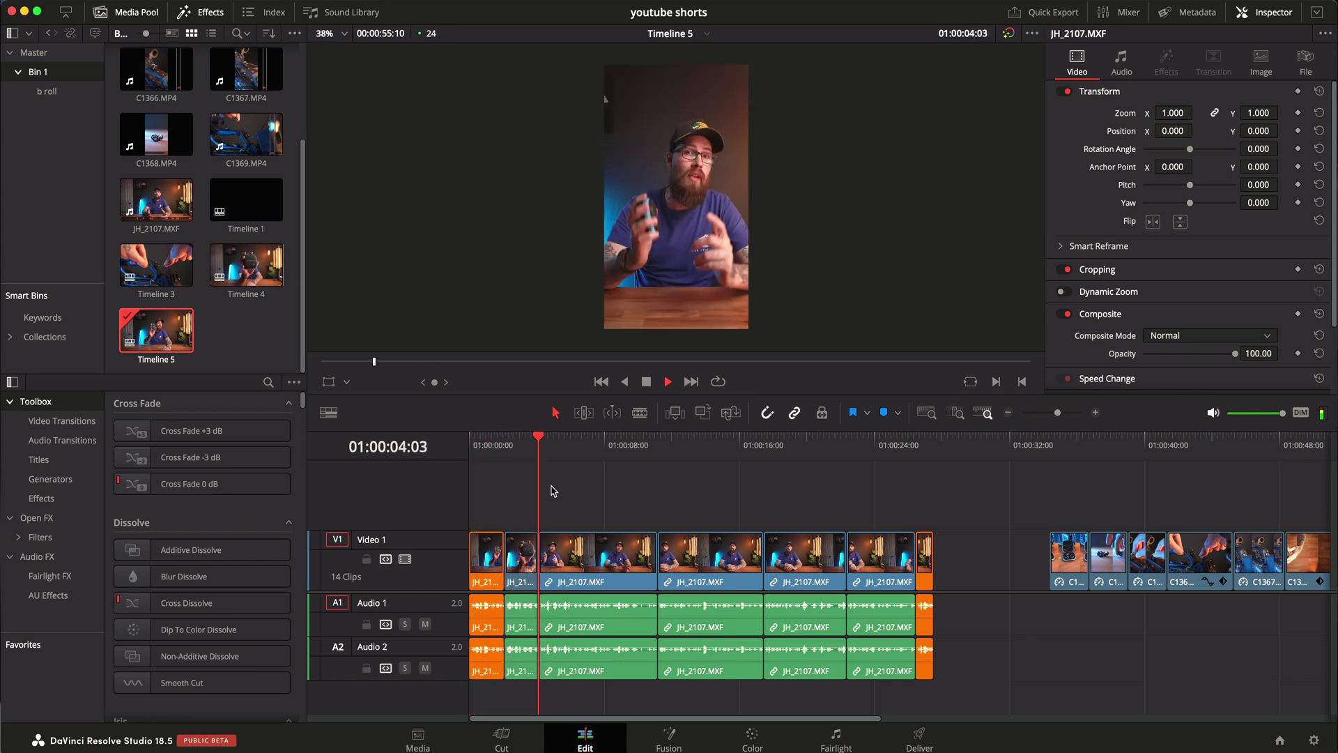
key("space")
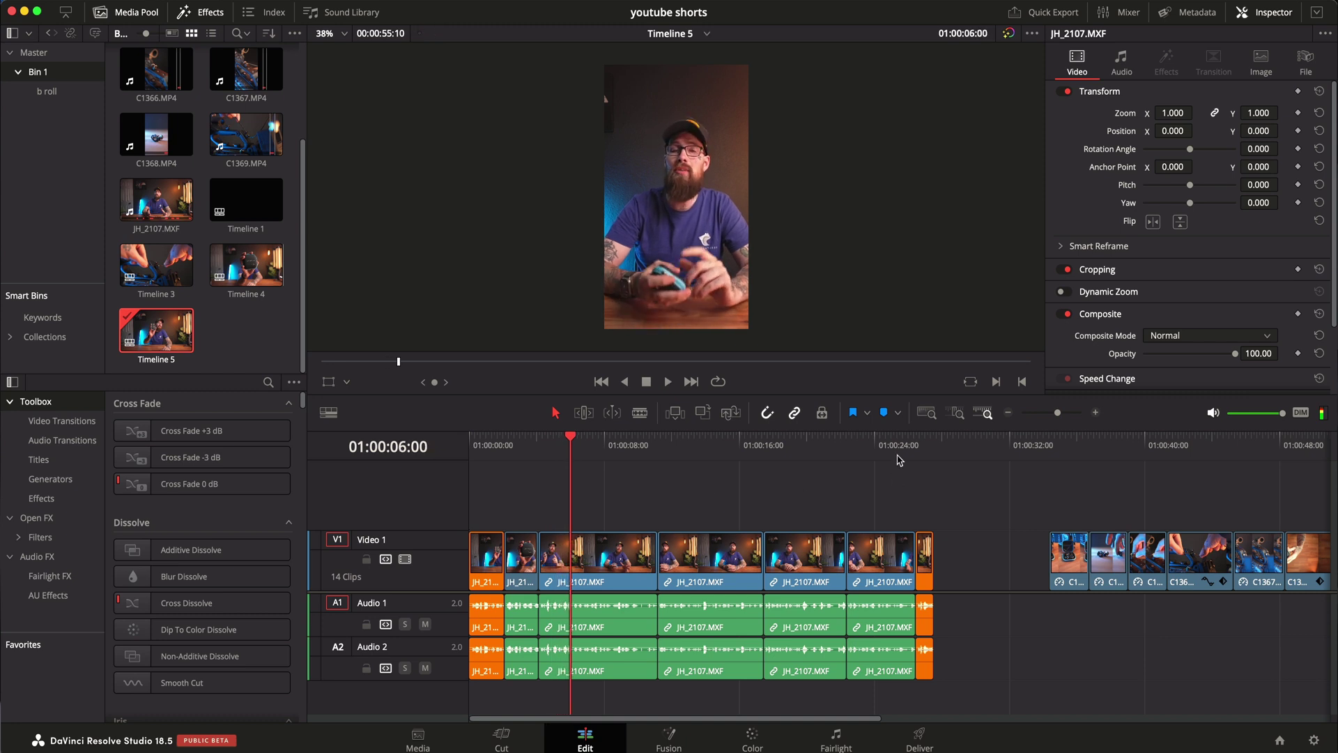
key("super+z")
key("super+z")
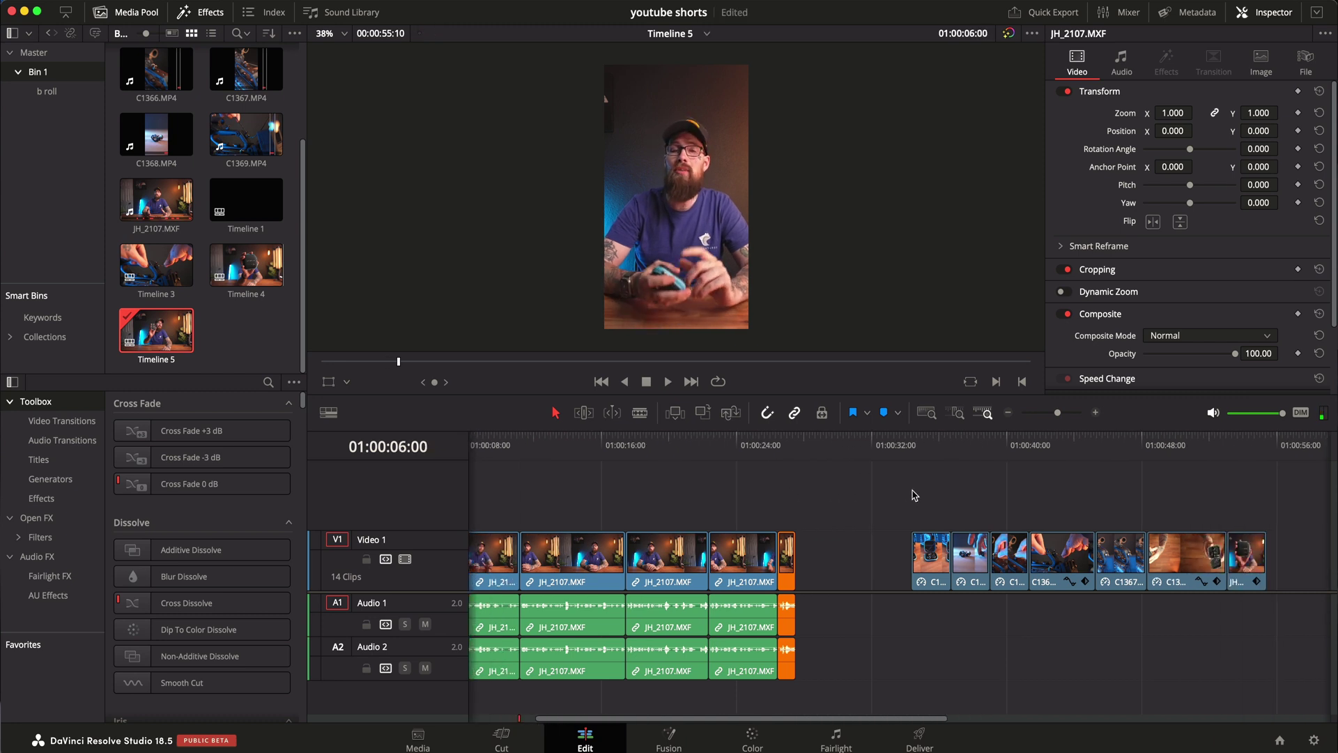
key("super+shift+z")
key("super+shift+z")
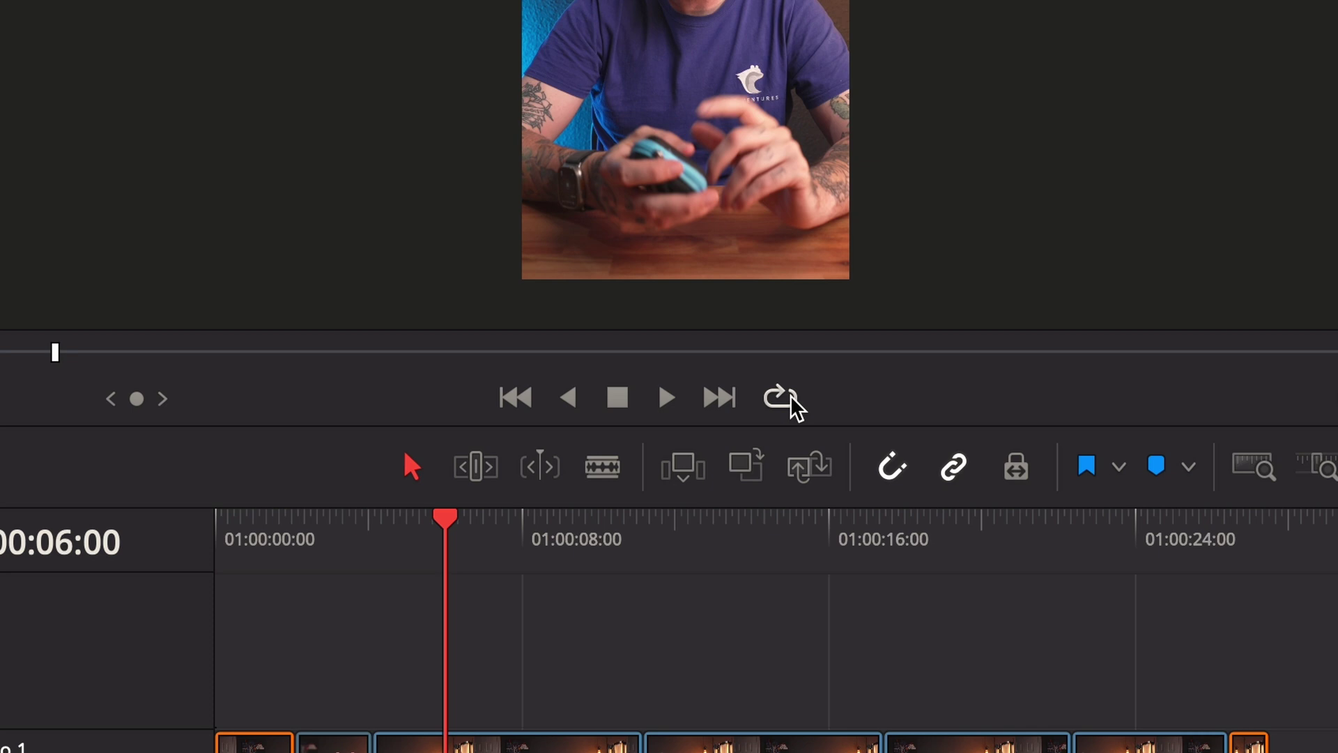
- Turn on loop playback and set an out point at the end of the last orange clip, at 01:00:27:12
left_click(779, 398)
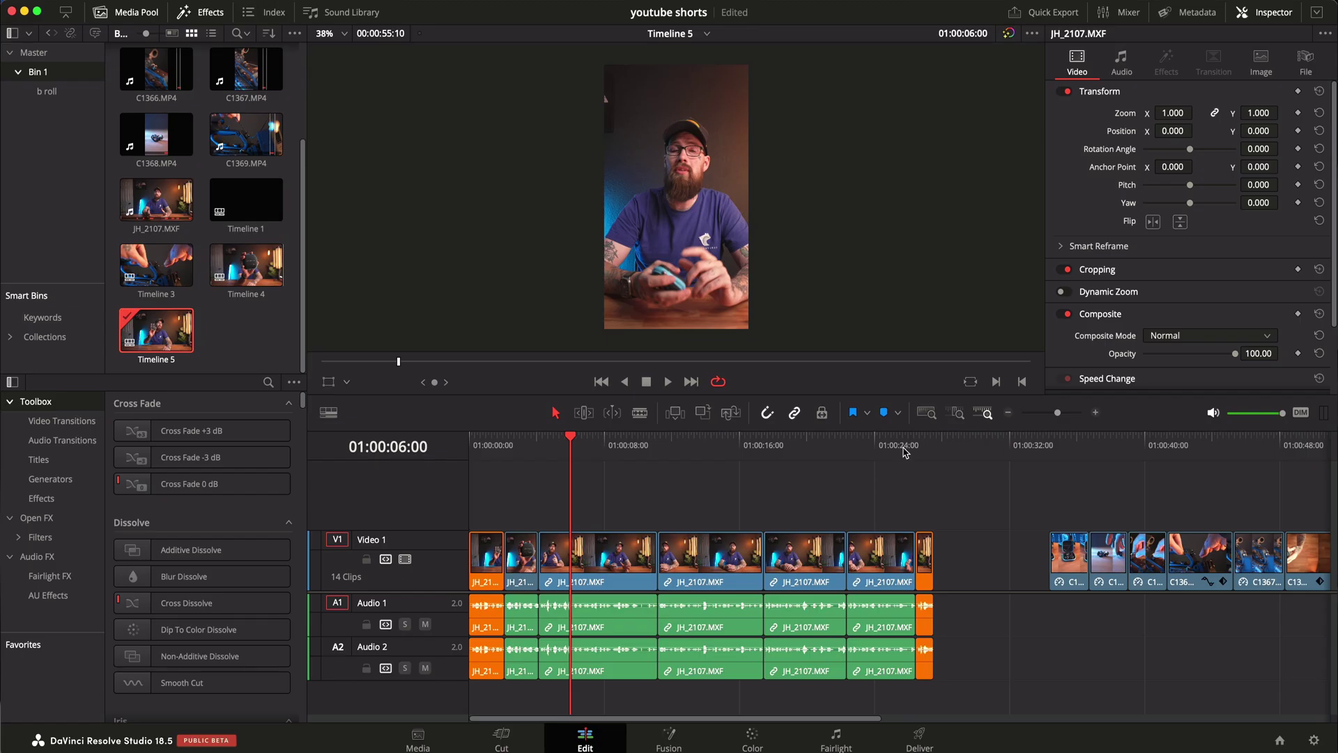
left_click(1223, 543)
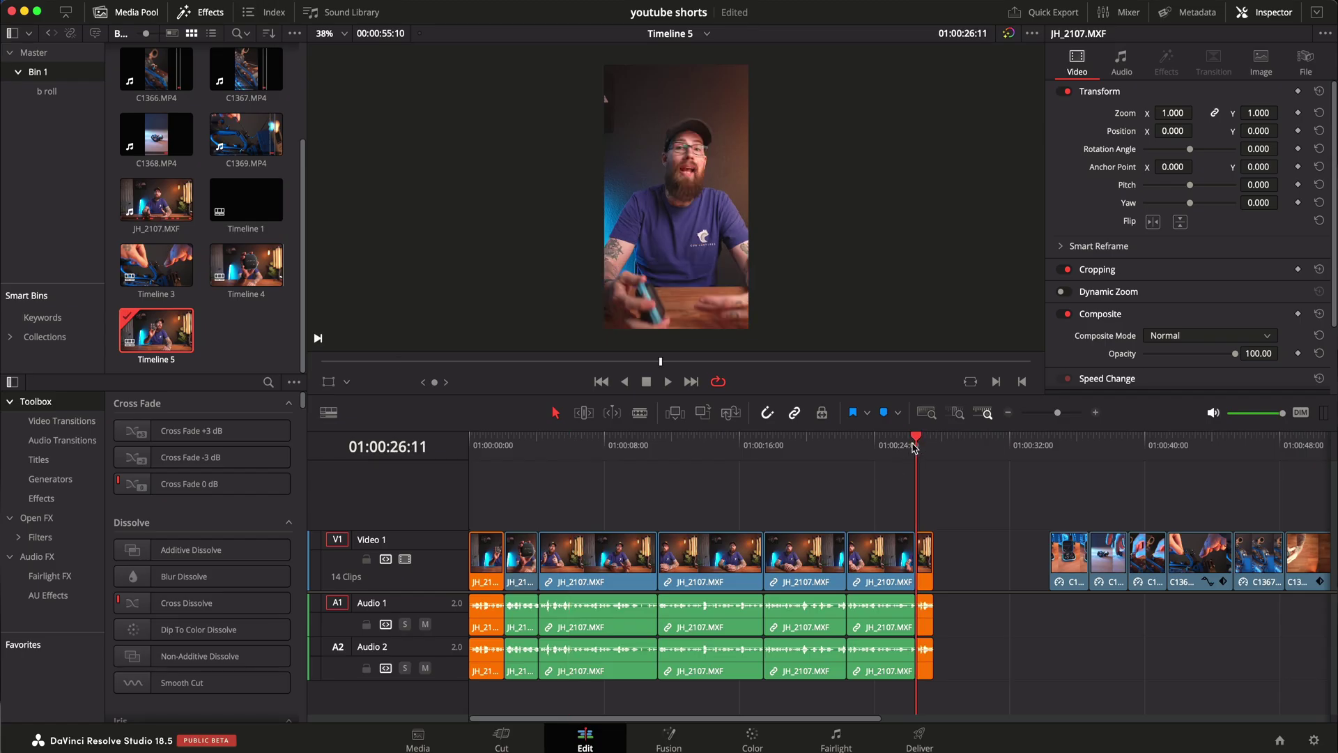
left_click(932, 447)
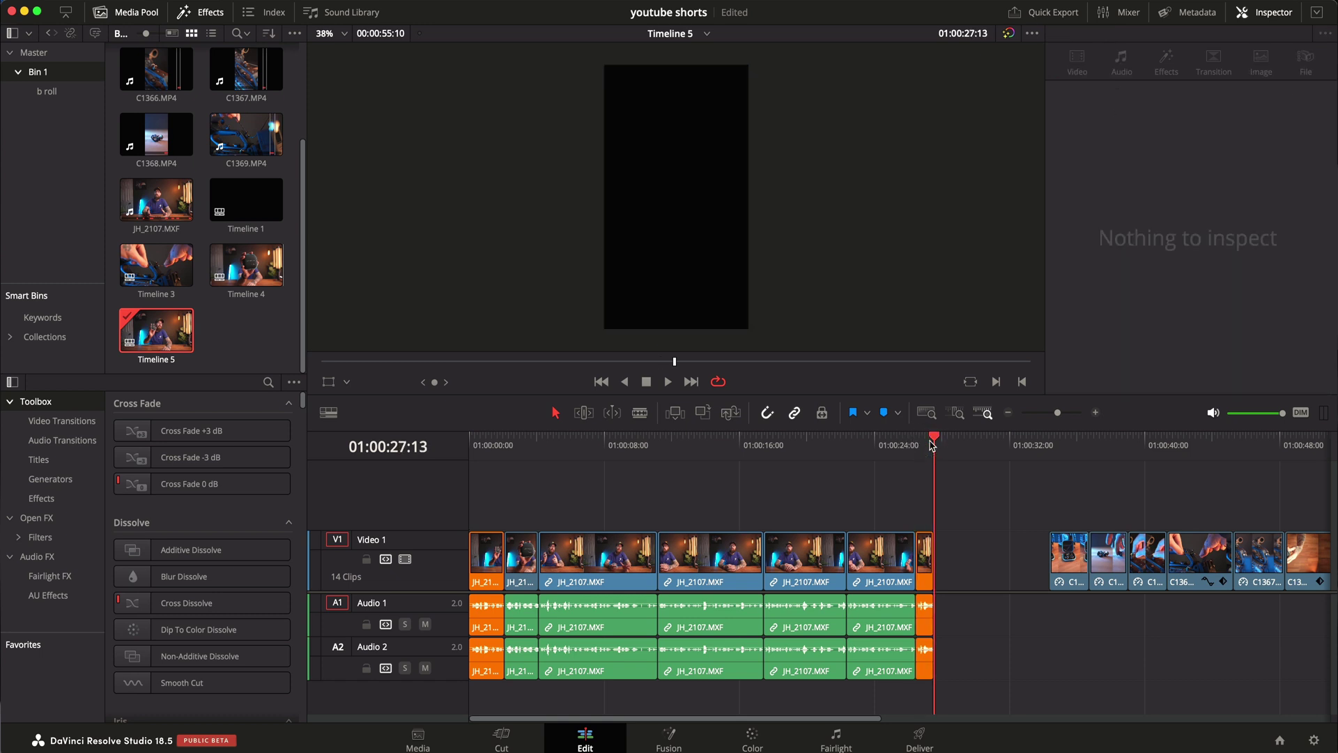
key("o")
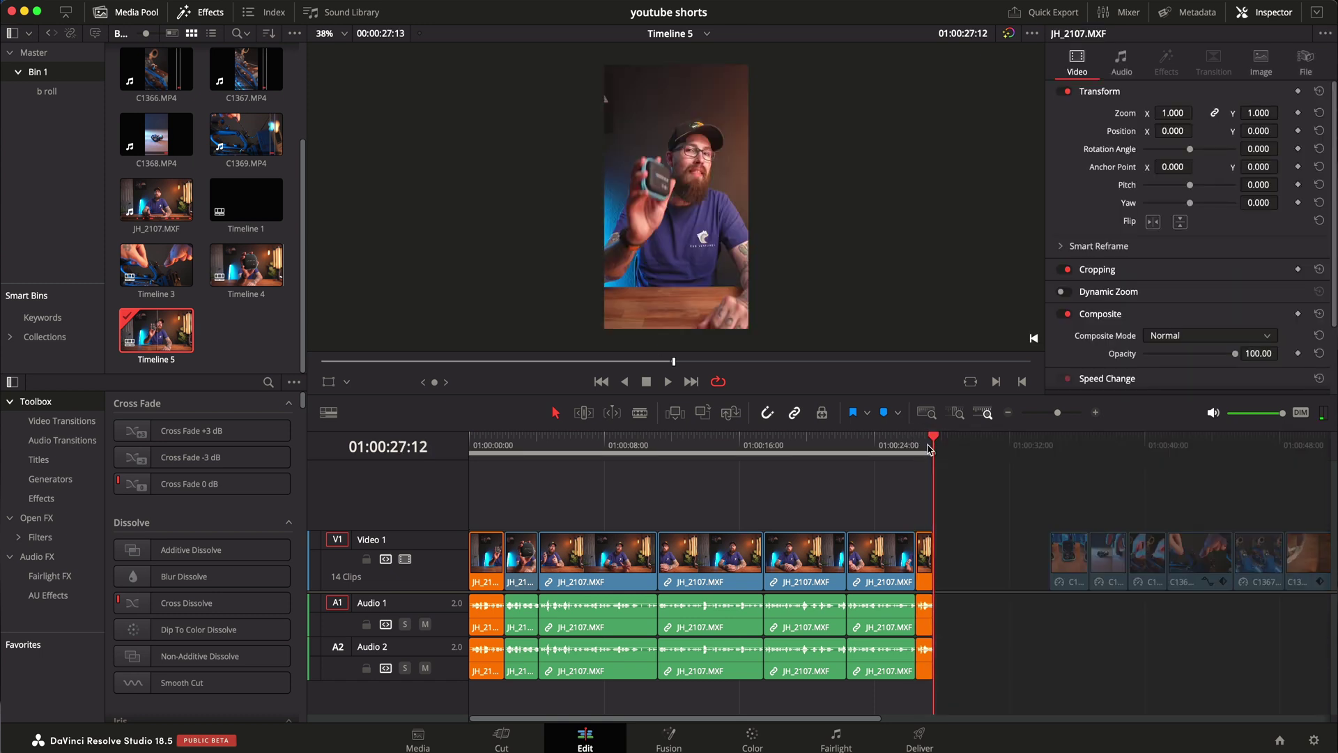
- Move all seven b-roll clips onto Video 2, starting above the third talking-head clip, and disable the Video 2 track
scroll(946, 474, "right", 5)
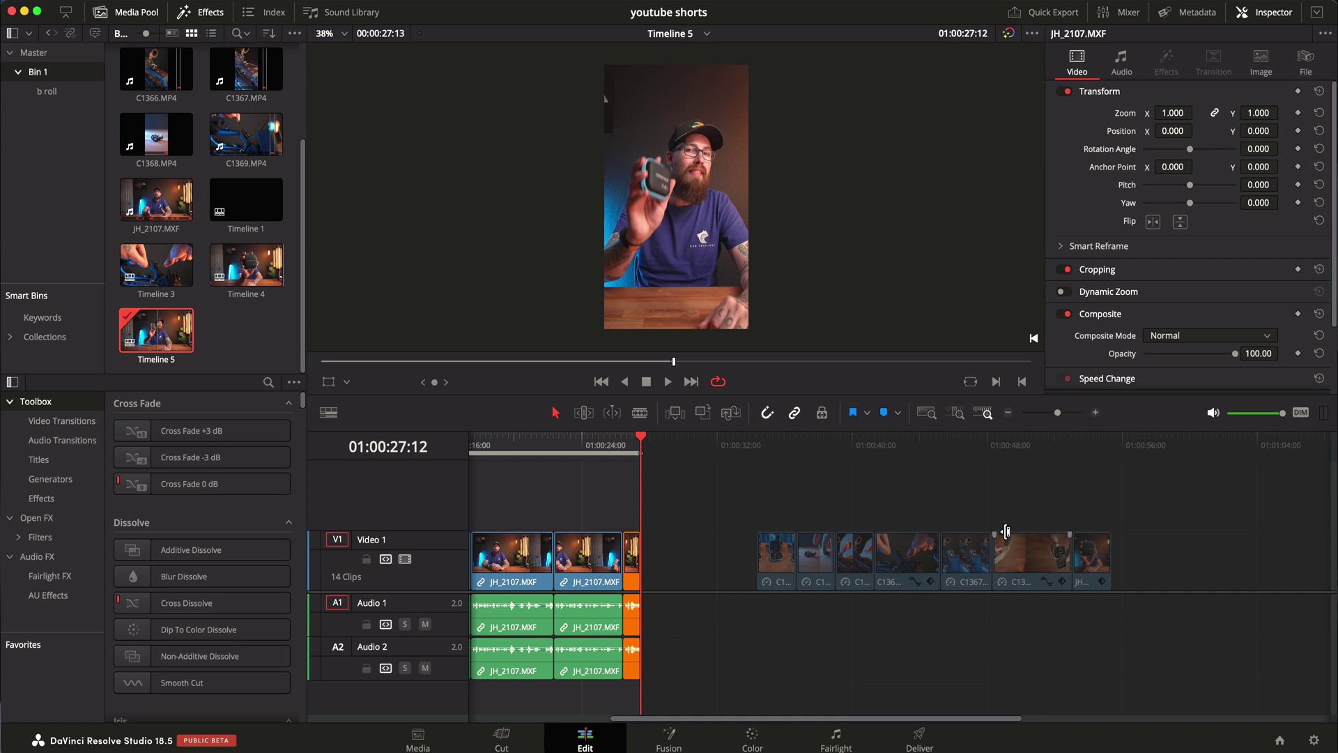
left_click_drag(1143, 501, 766, 558)
scroll(1025, 553, "left", 5)
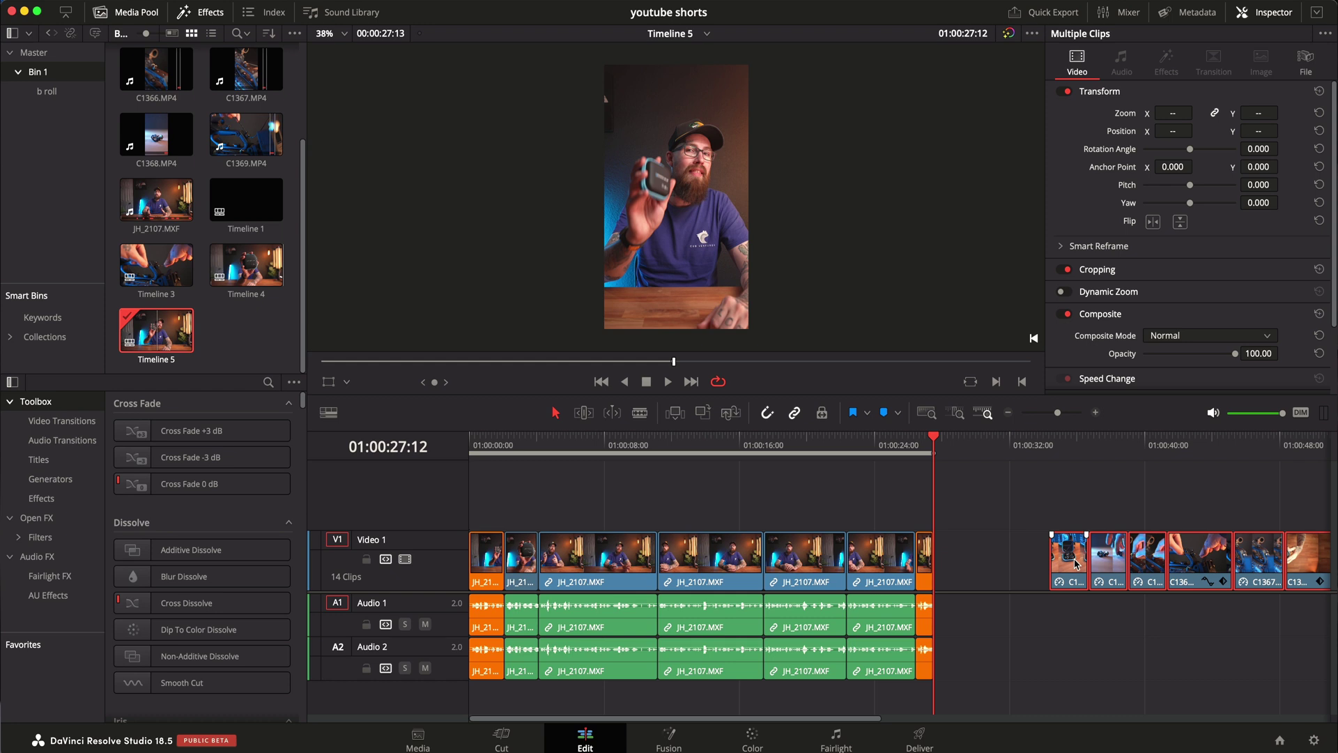
left_click_drag(1073, 565, 550, 481)
left_click(405, 498)
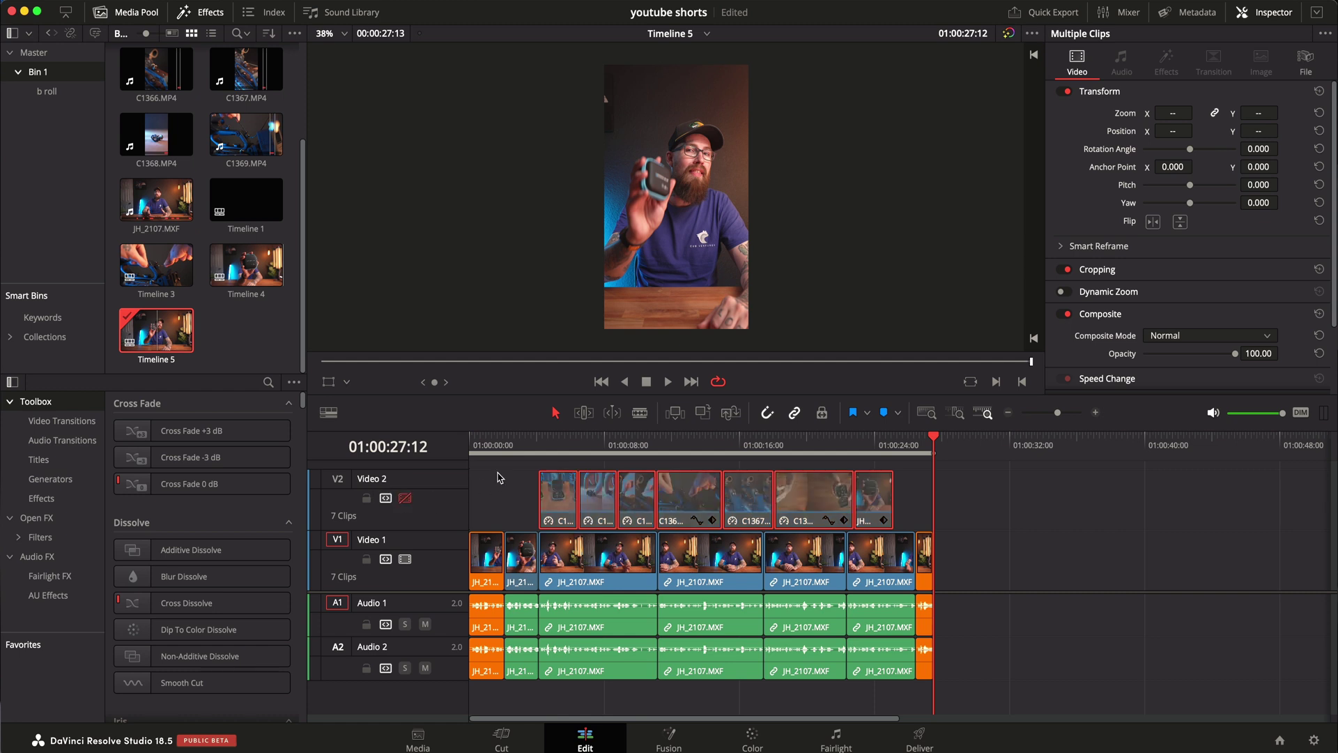
- Play the timeline on loop to check how the ending runs into the opening without the b-roll
left_click(494, 448)
key("Home")
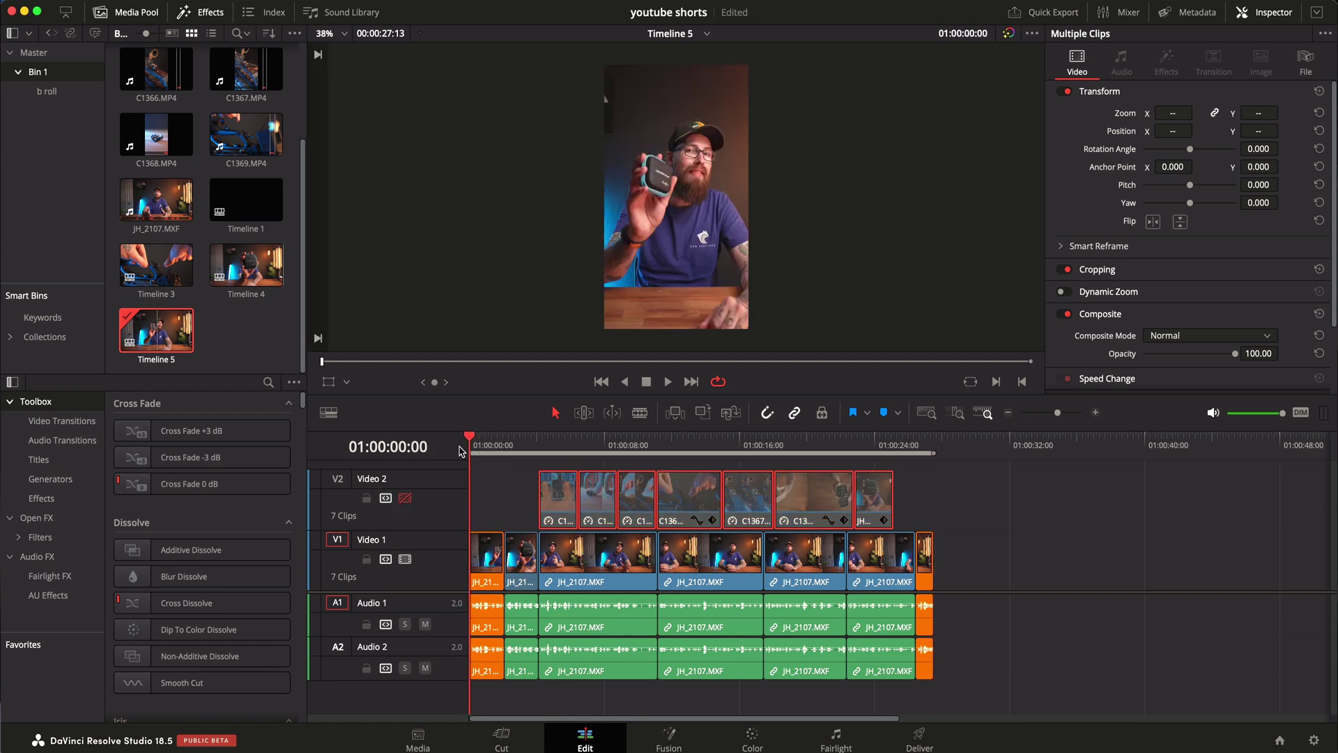
key("space")
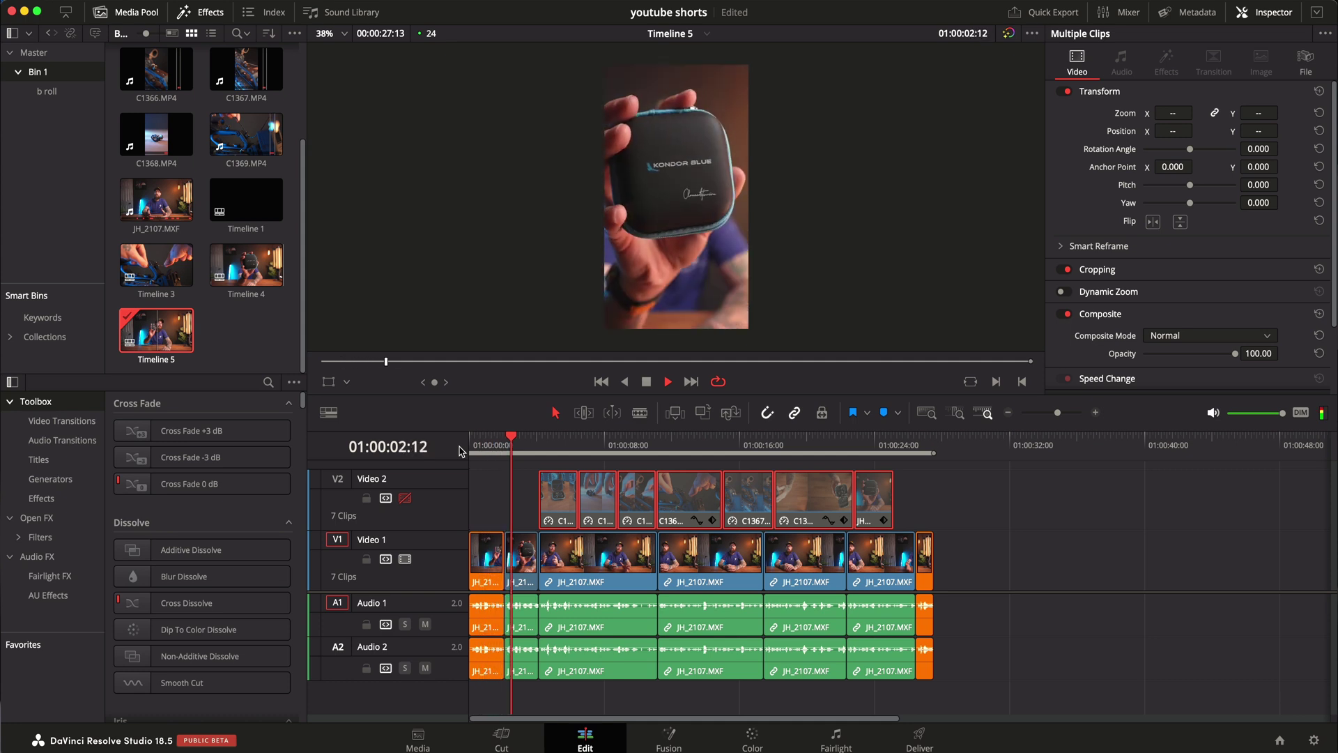
left_click(884, 446)
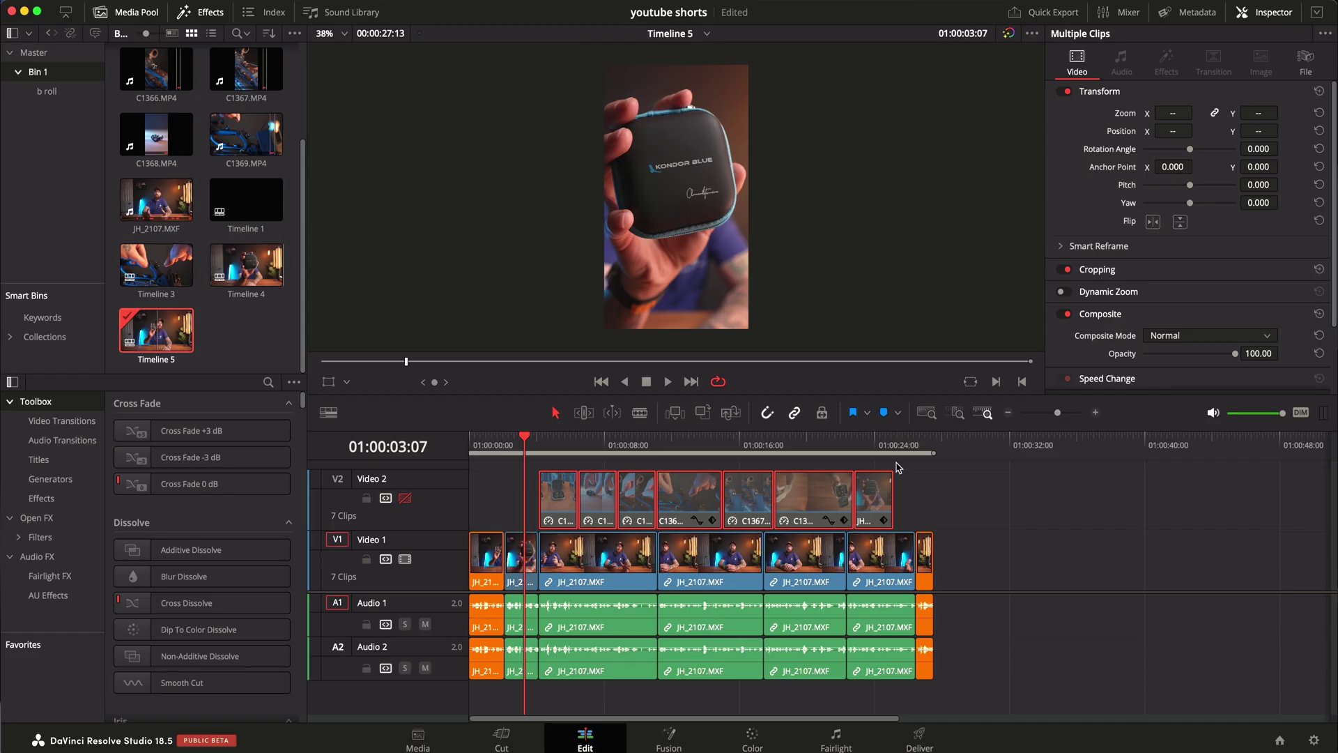
- Re-enable the Video 2 track and play through the b-roll clips up to the closing product shot
left_click(405, 497)
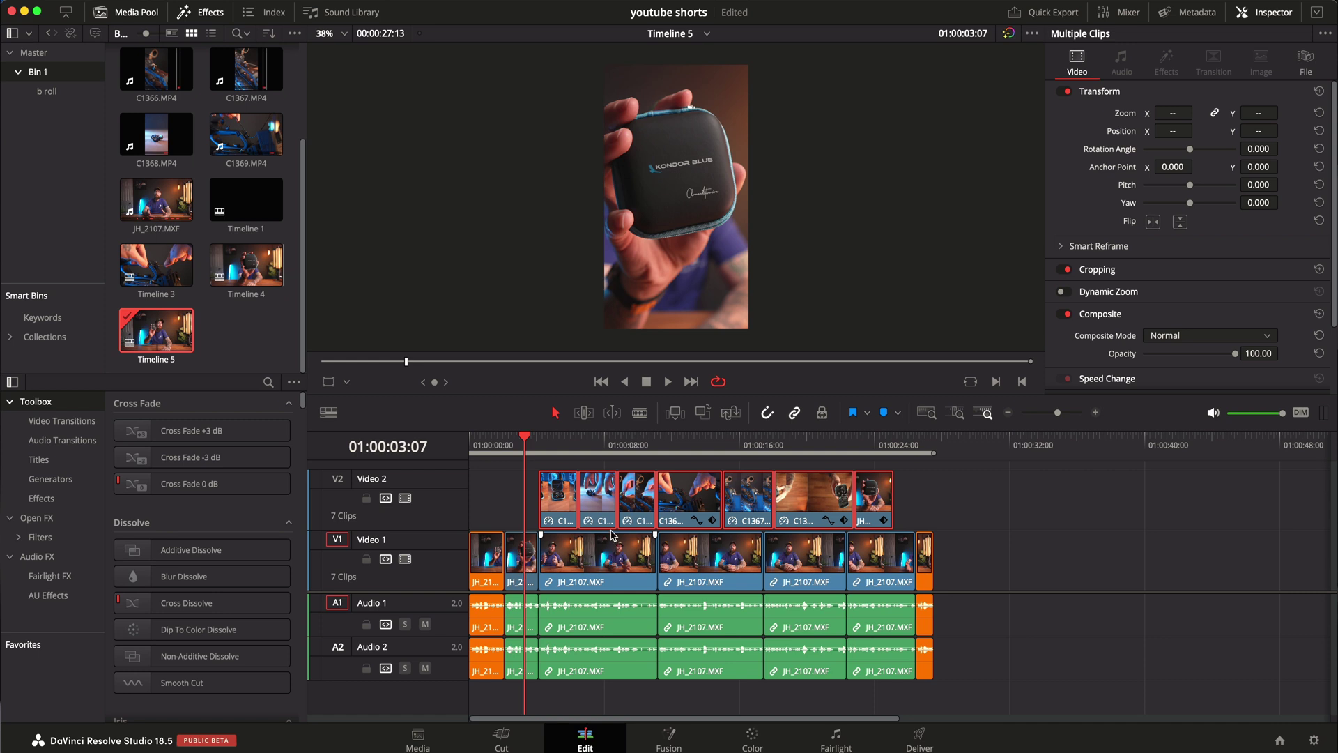
key("space")
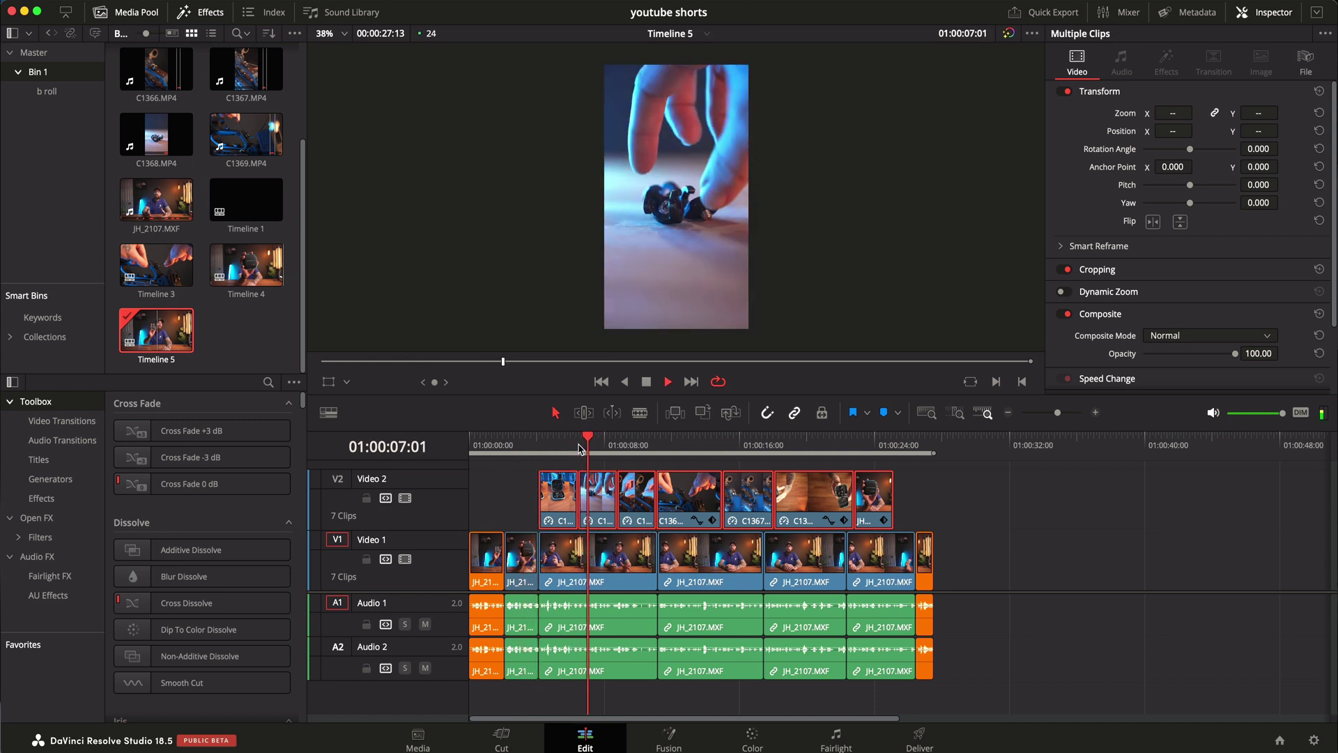
left_click(543, 448)
key("space")
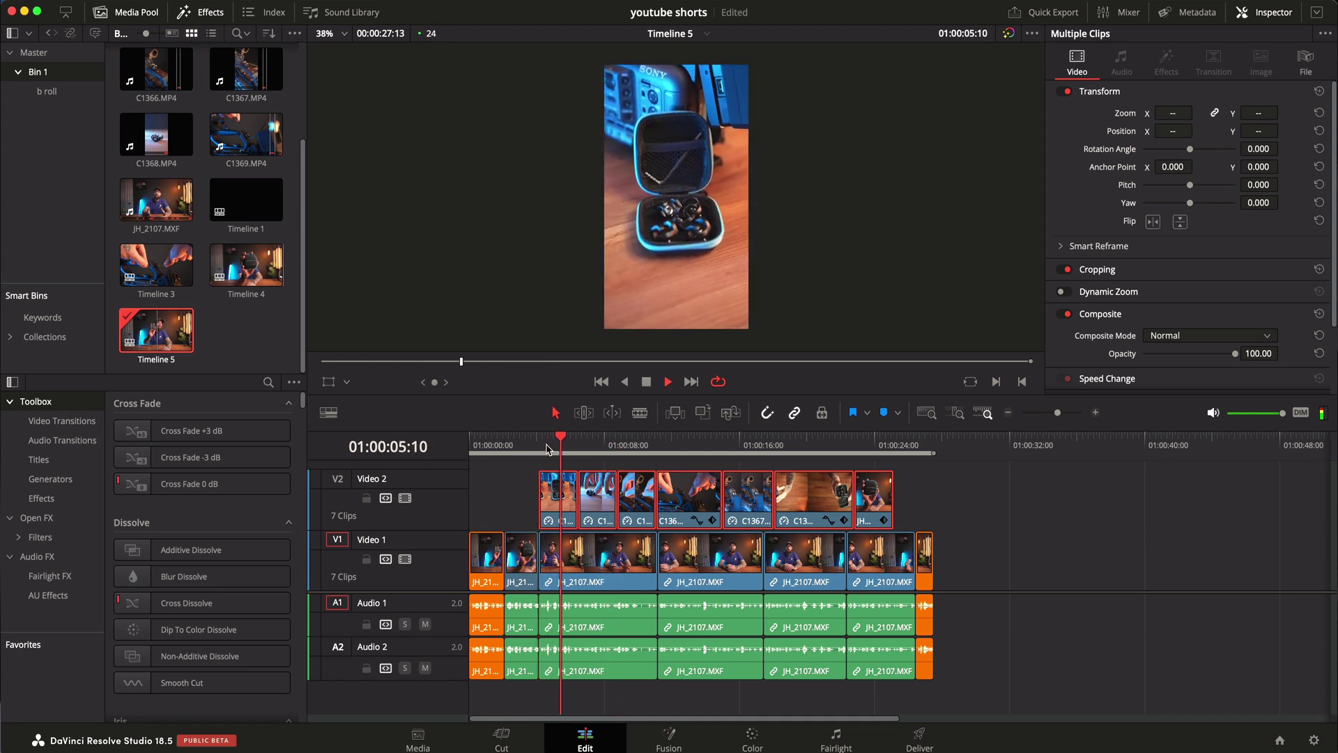
key("space")
left_click(620, 447)
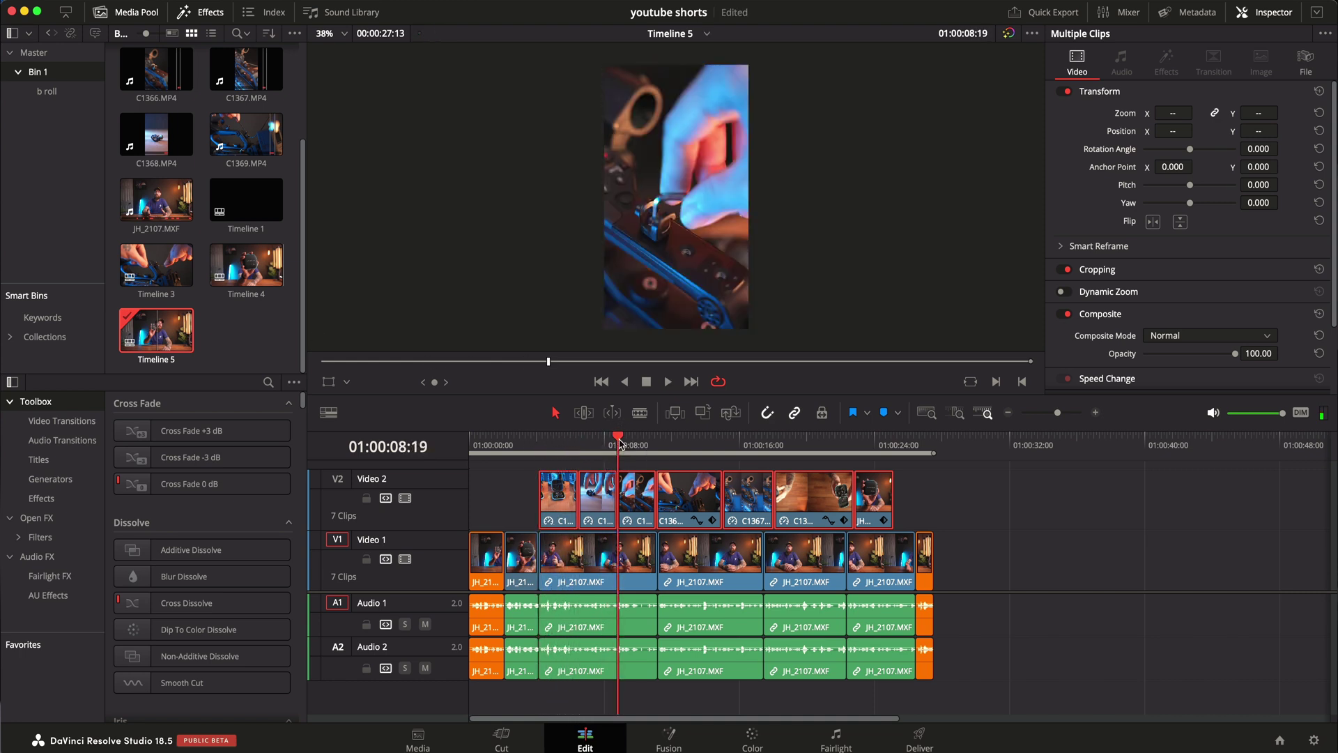
key("space")
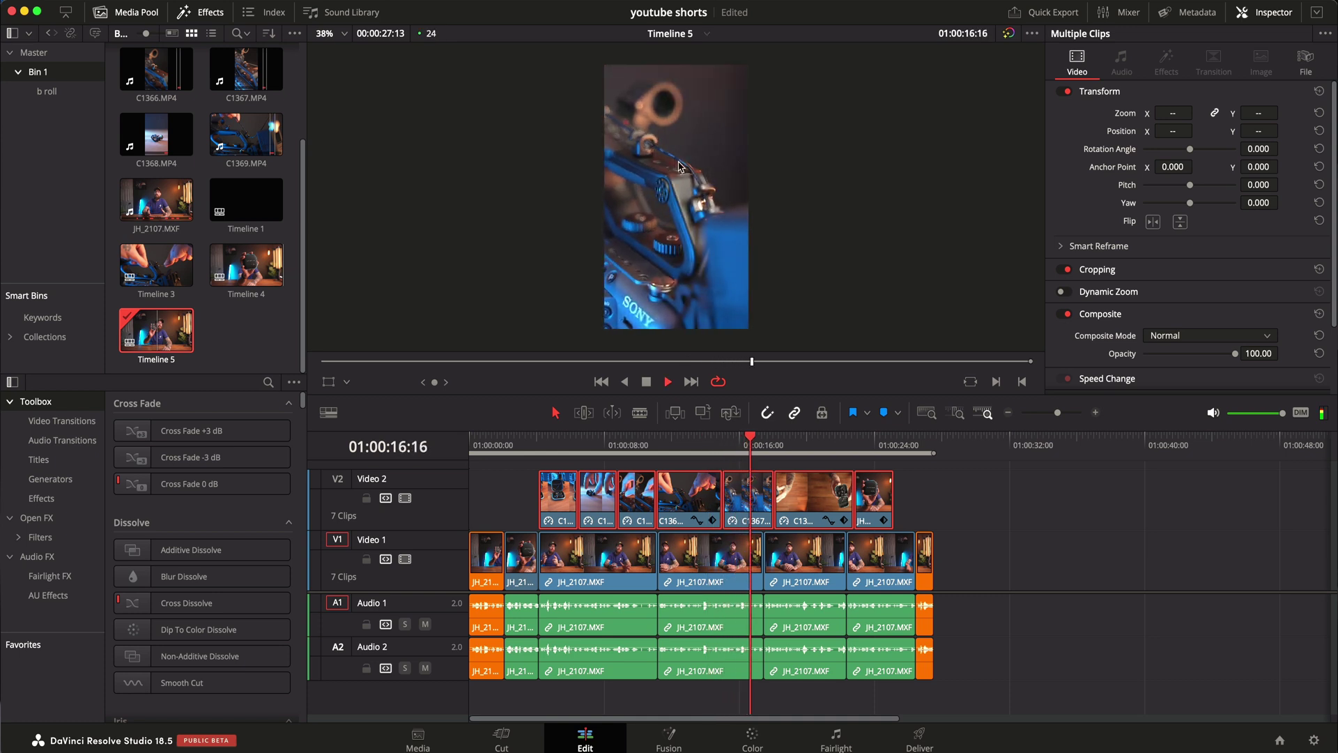
key("space")
key("space")
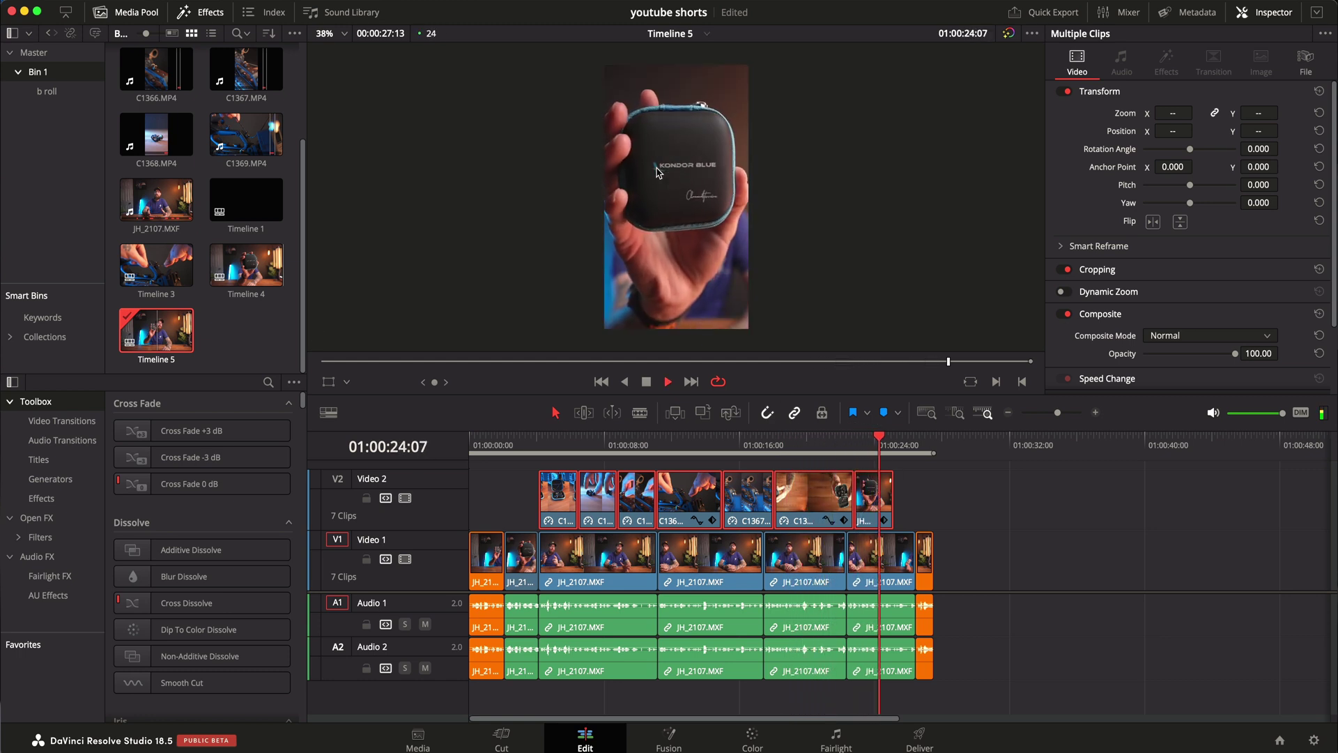
key("space")
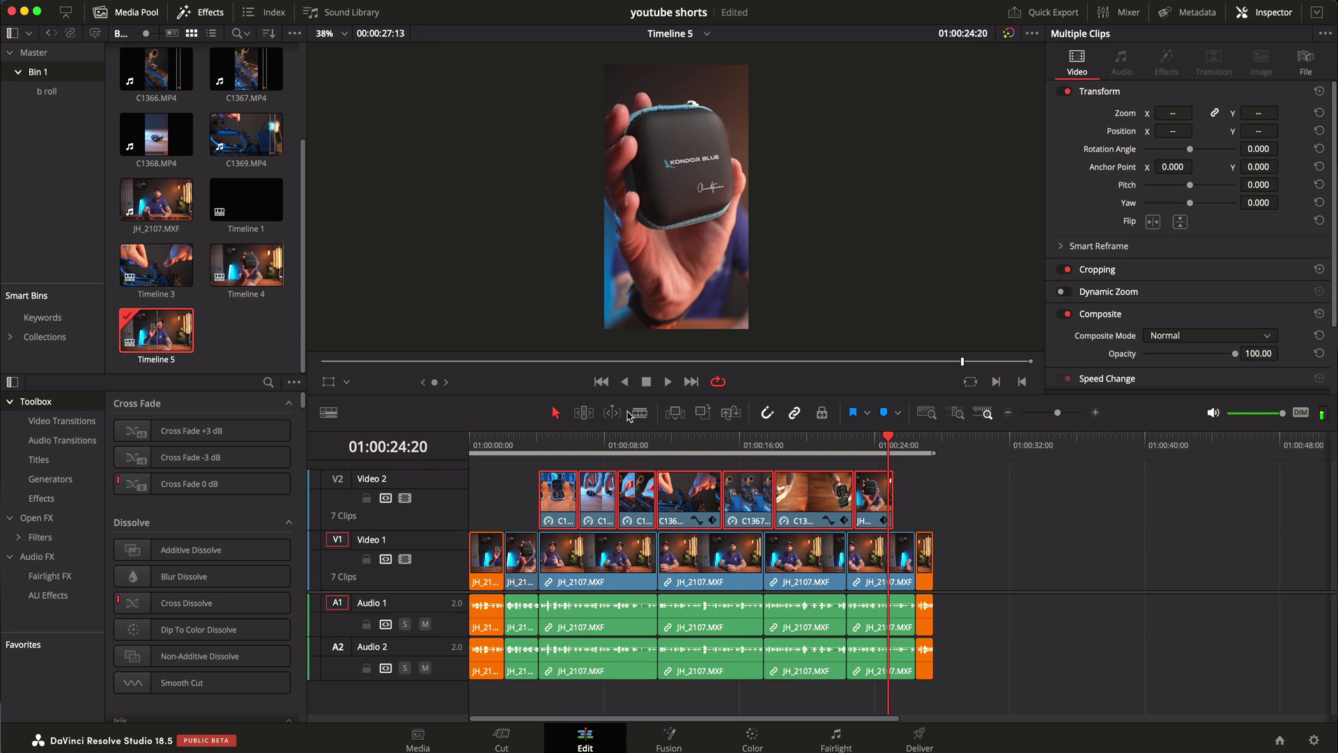
- Move the product shot from the end of Video 2 to just before the first b-roll clip and play it back
left_click(518, 446)
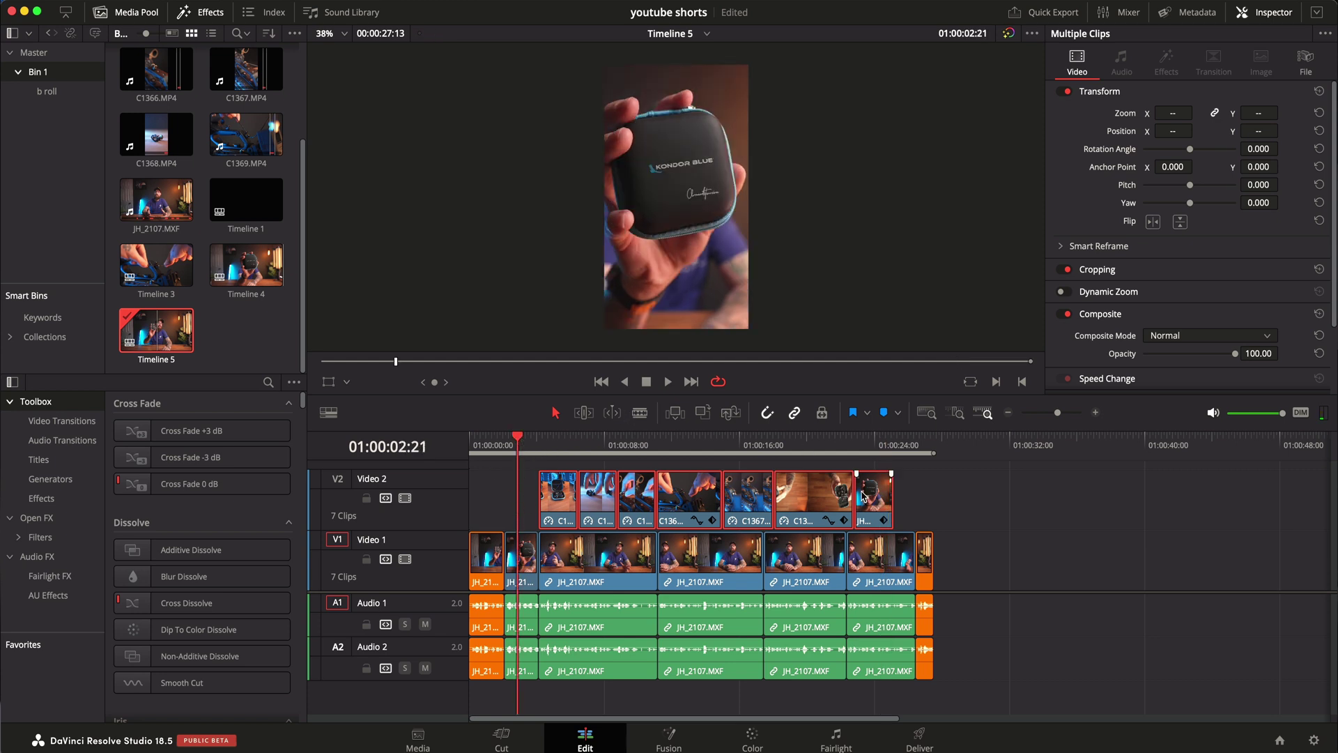
mouse_move(864, 496)
left_mouse_down()
mouse_move(929, 486)
mouse_move(499, 485)
mouse_move(520, 486)
left_mouse_up()
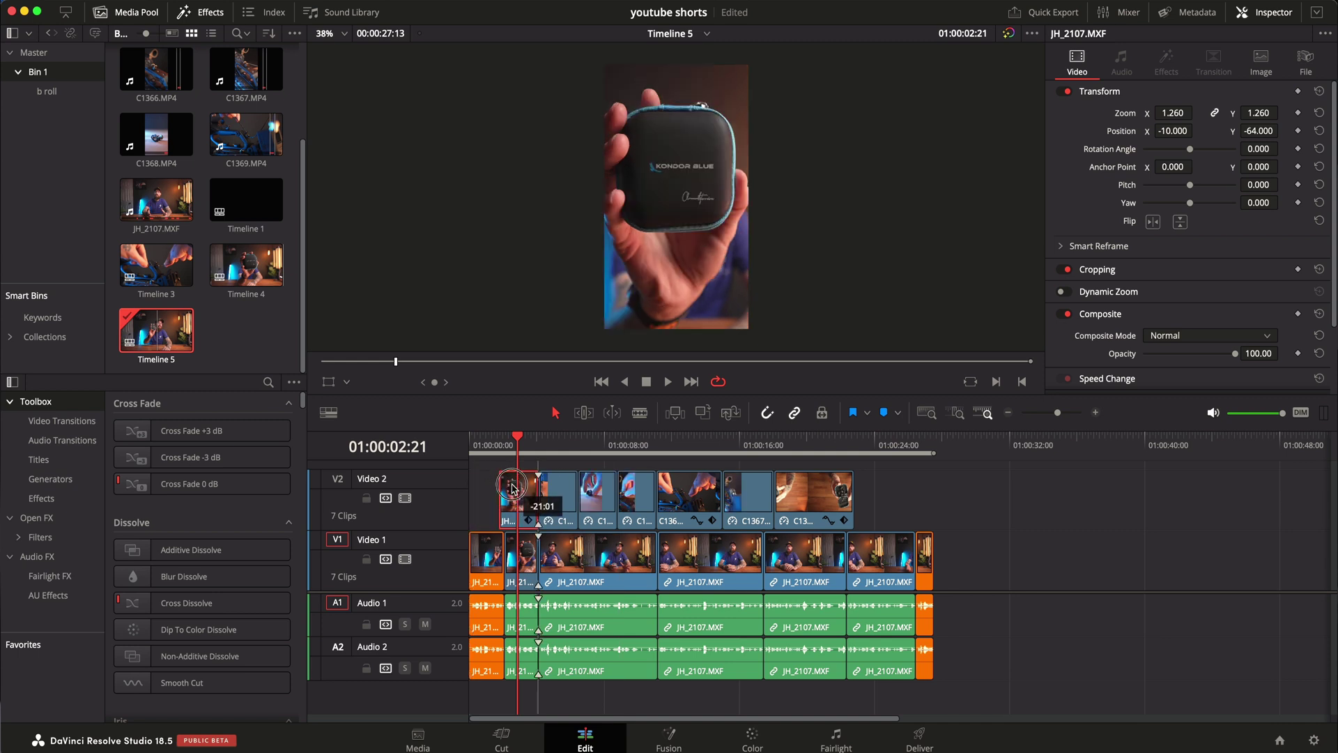
left_click(499, 447)
key("space")
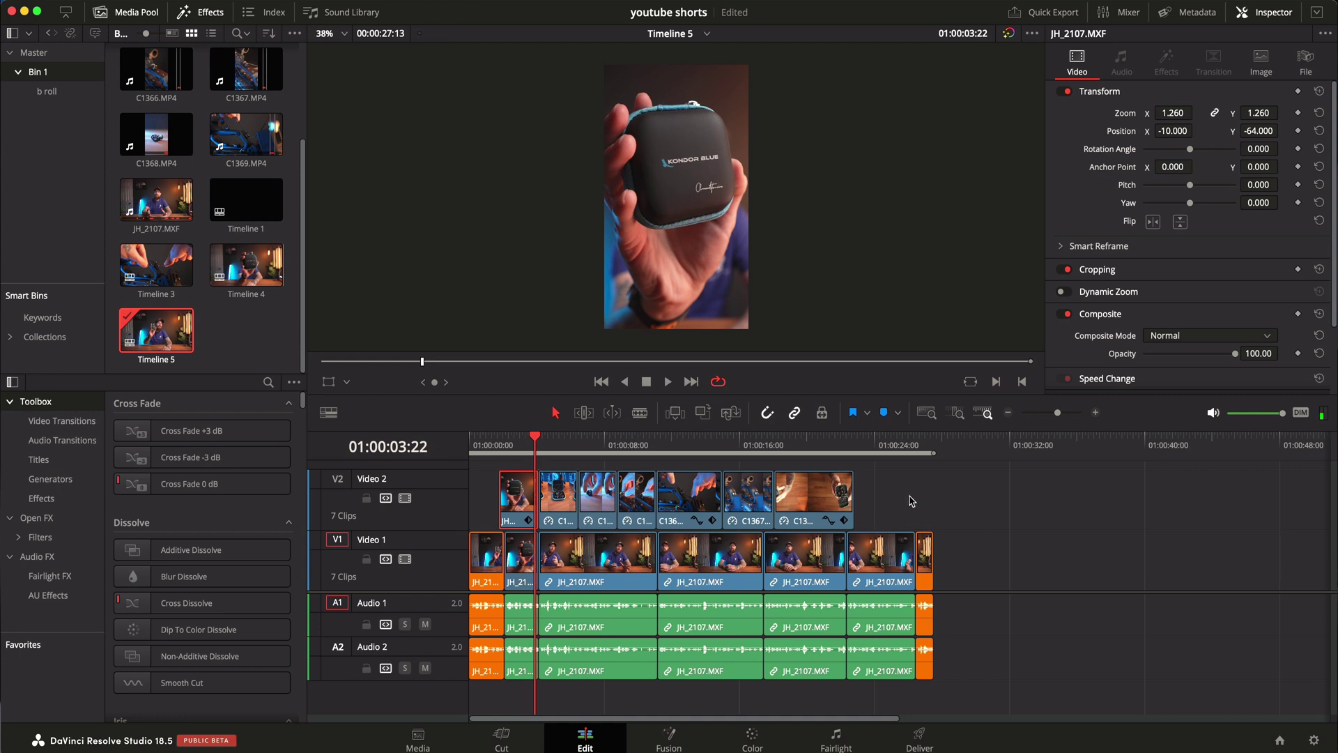
- Shift the remaining b-roll on Video 2 to start at 01:00:13:10 and place C1352.MP4 directly after the product shot
left_click_drag(911, 501, 718, 514)
left_click(1062, 517)
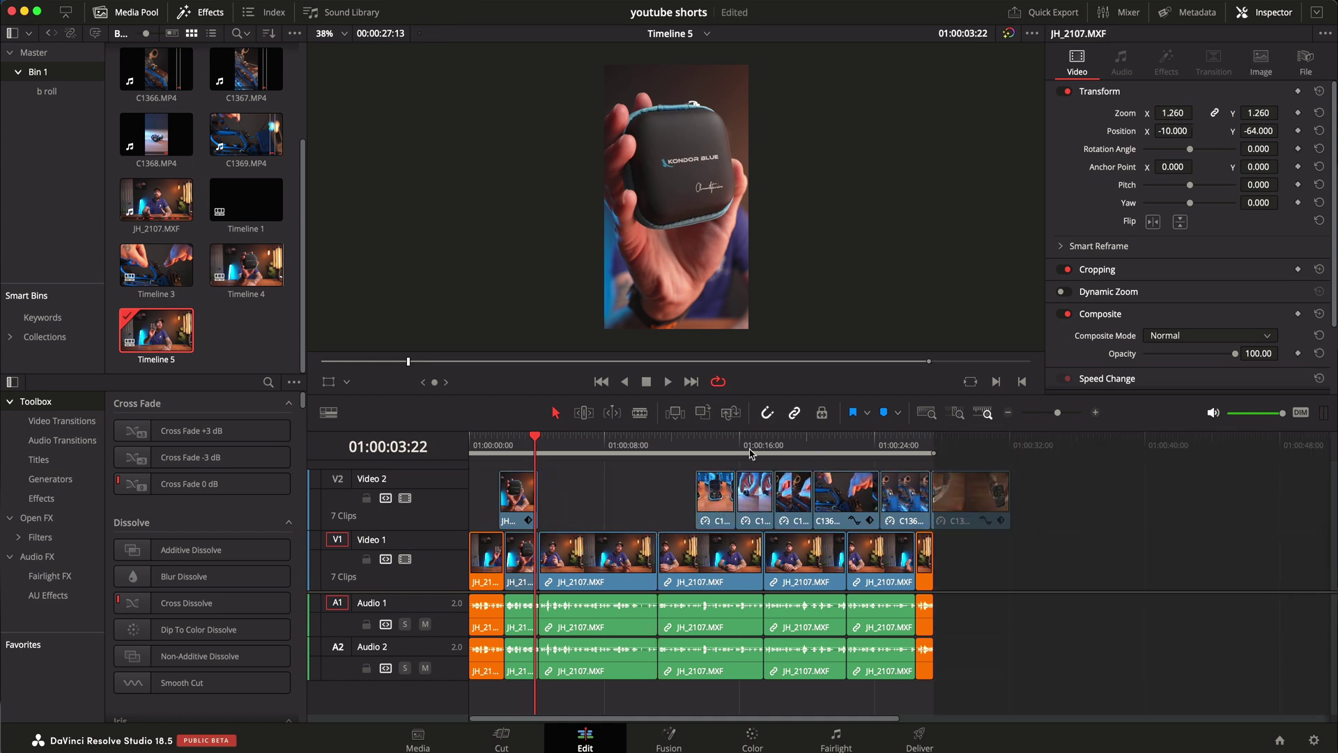
left_click(708, 444)
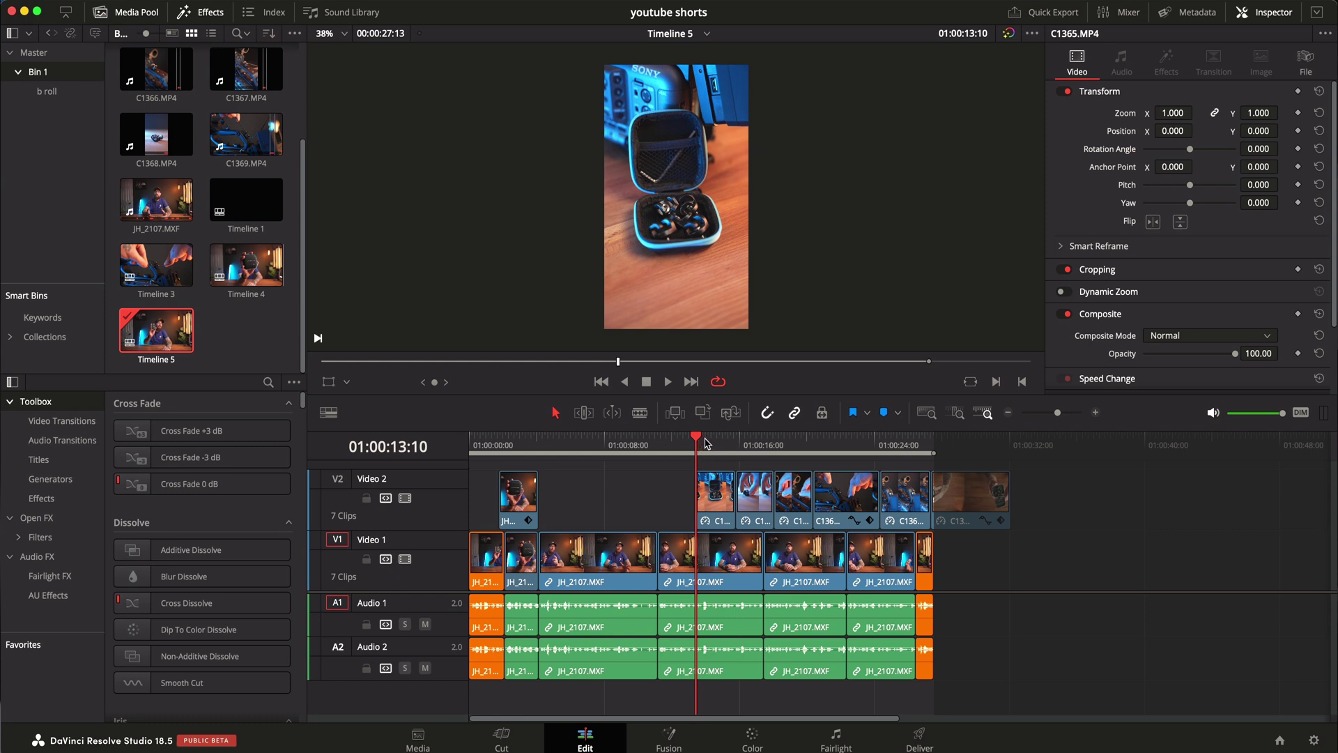
left_click_drag(980, 512, 586, 508)
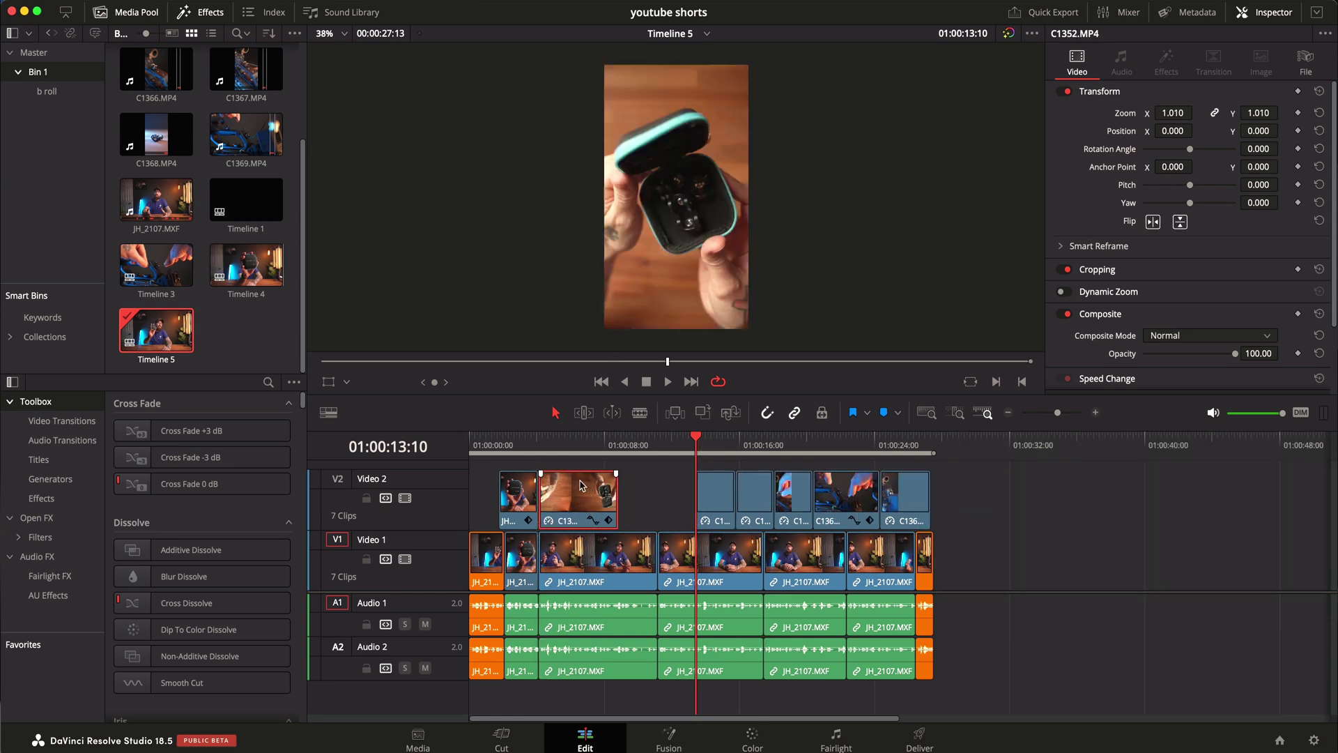
- Play from the product shot into C1352.MP4, stop at 01:00:06:10, and reset that clip's Transform settings
left_click(540, 444)
scroll(542, 448, "right", 1)
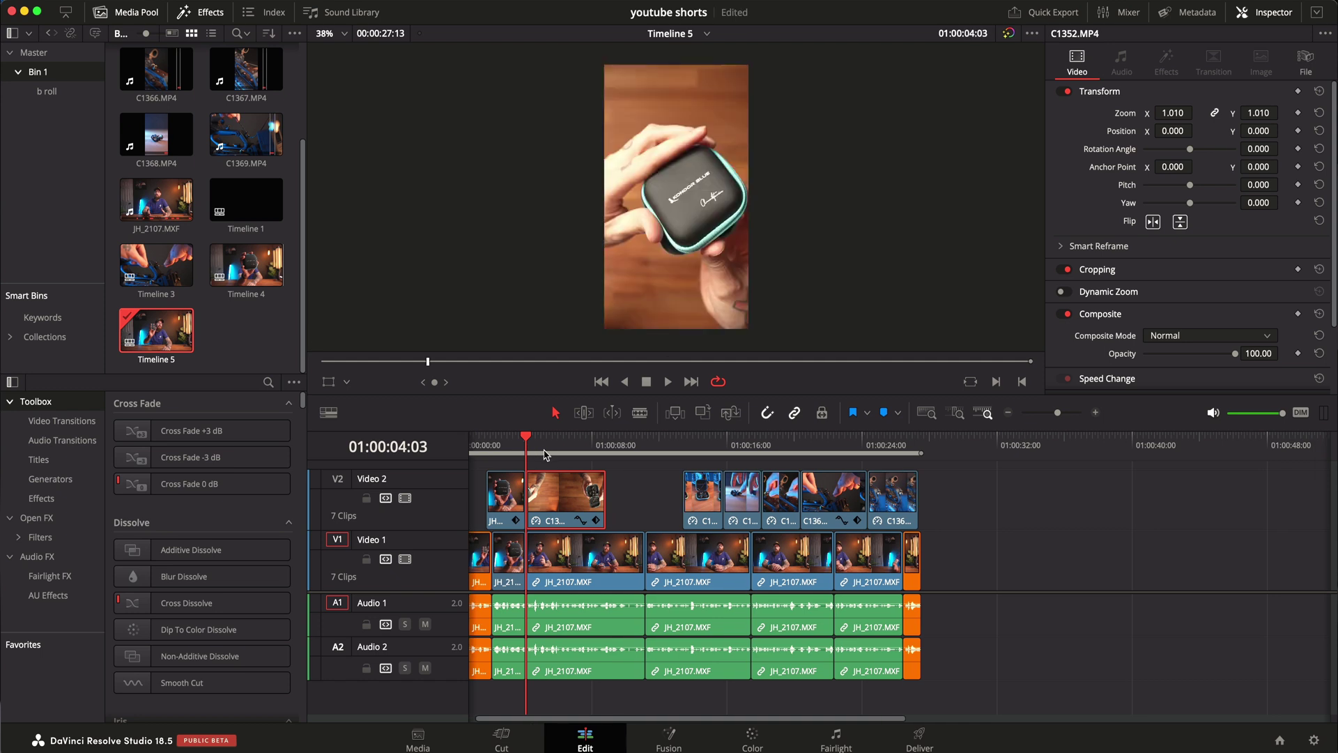
left_click(492, 441)
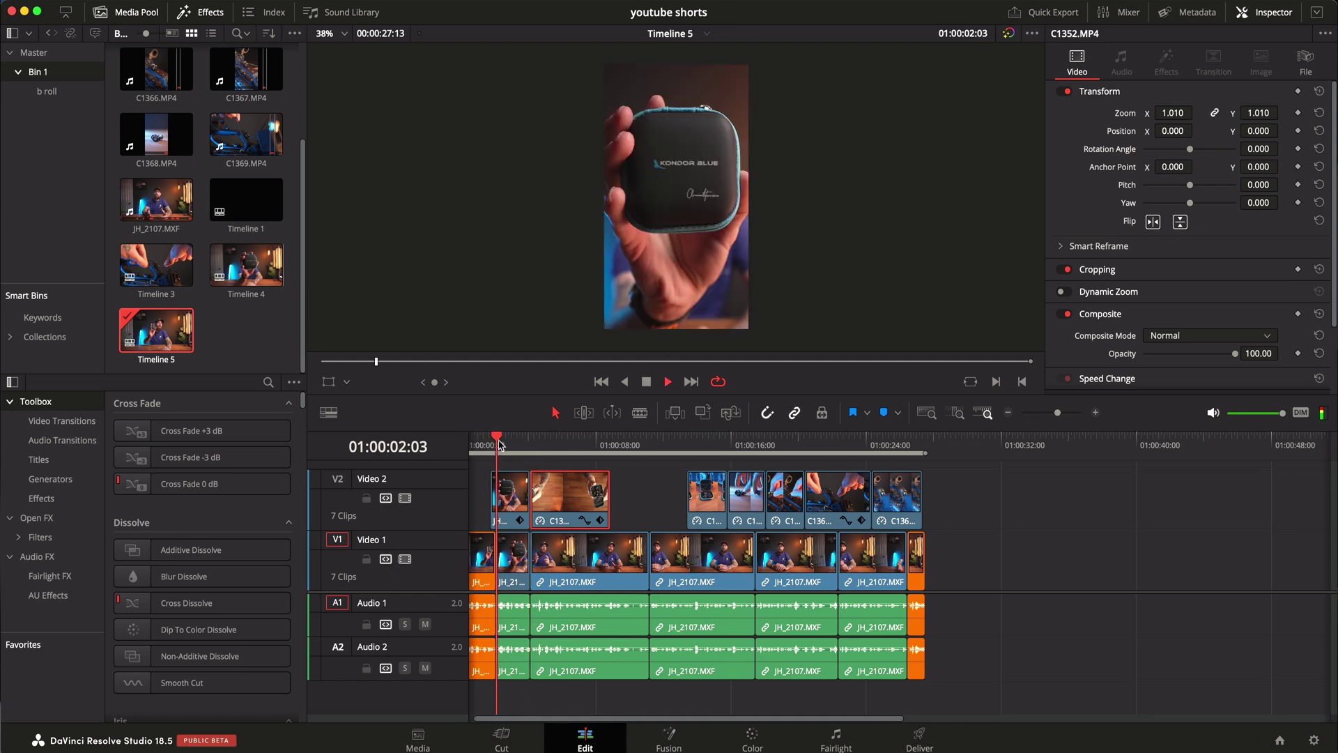
key("space")
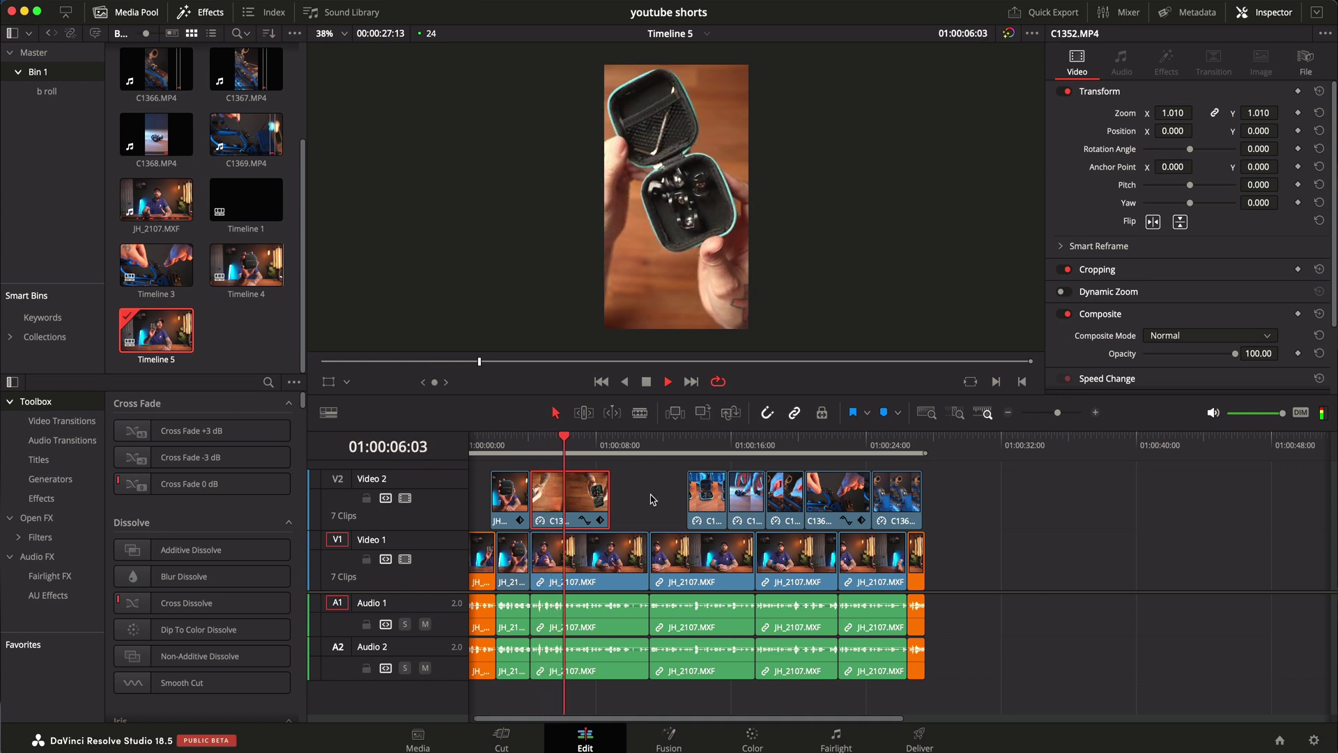
key("space")
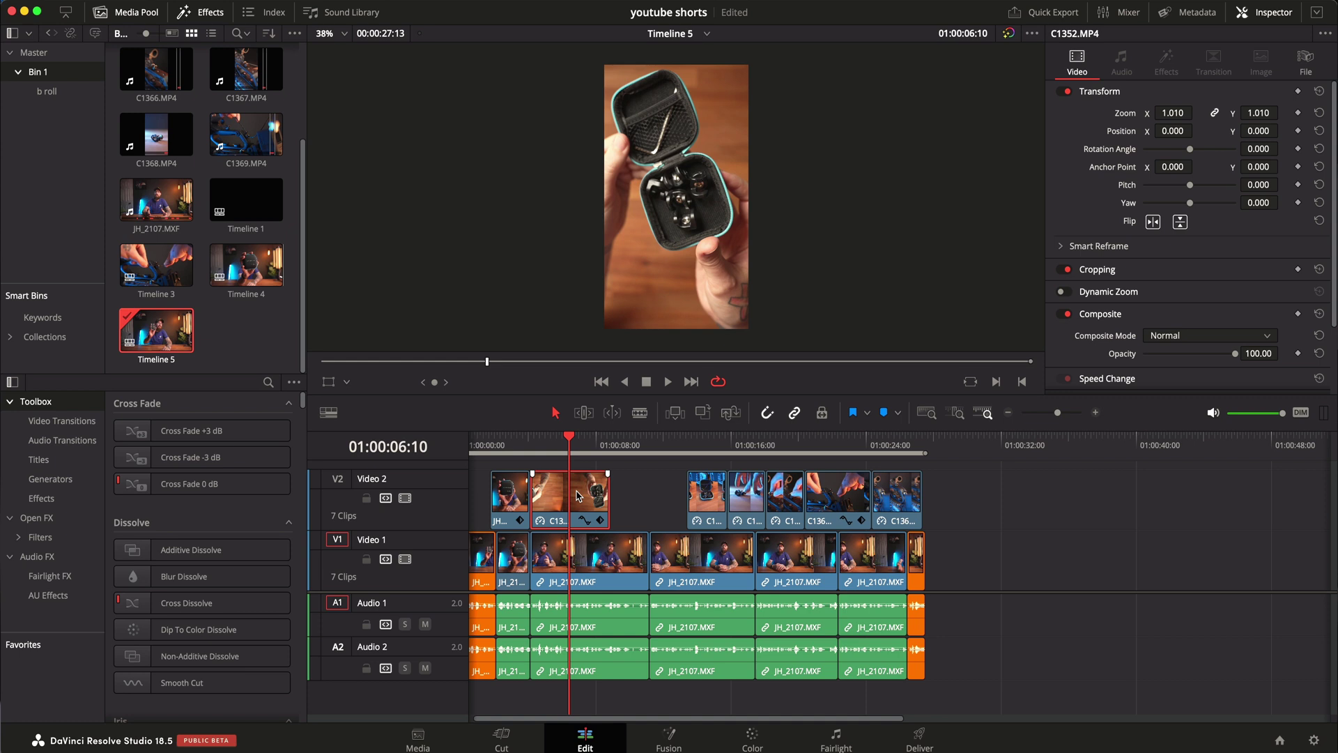
left_click(1320, 93)
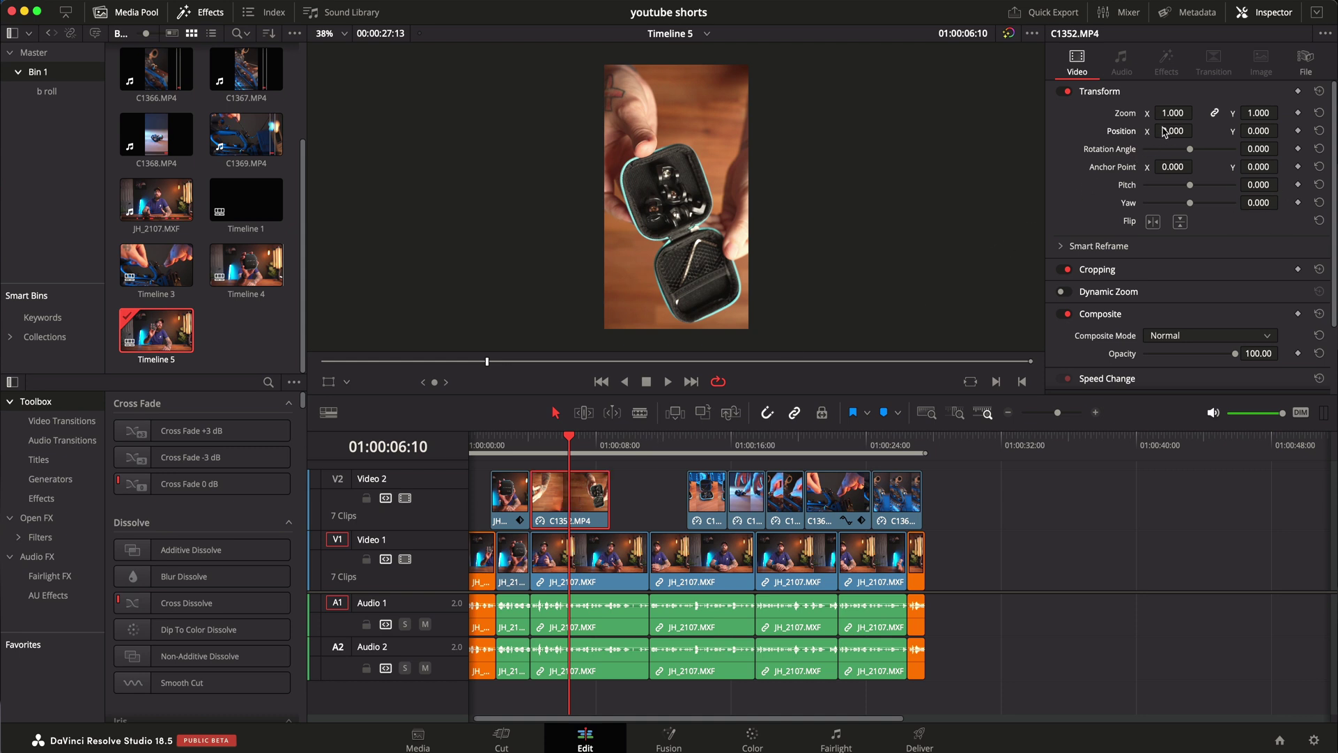
- Set the Zoom of C1352.MP4 to 1.020 and flip the clip both horizontally and vertically
left_click_drag(1180, 117, 1133, 127)
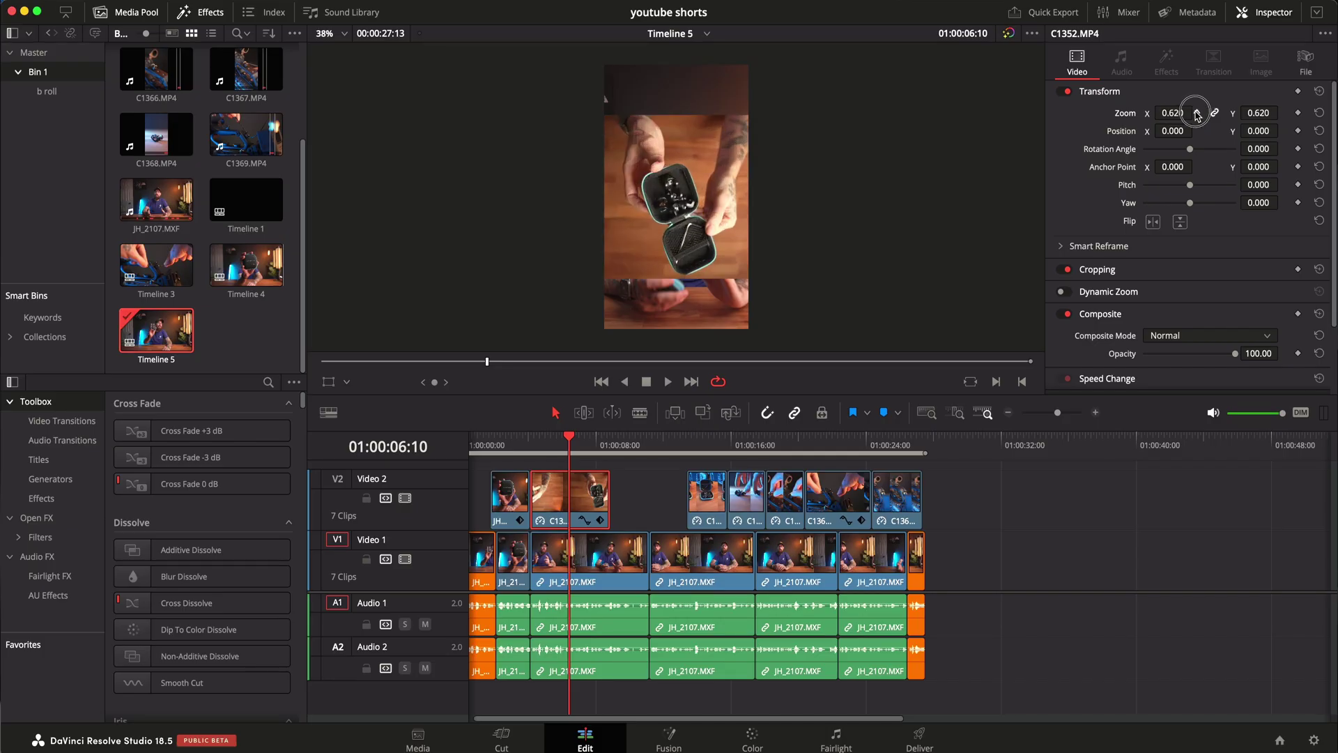
left_click_drag(1197, 115, 1223, 113)
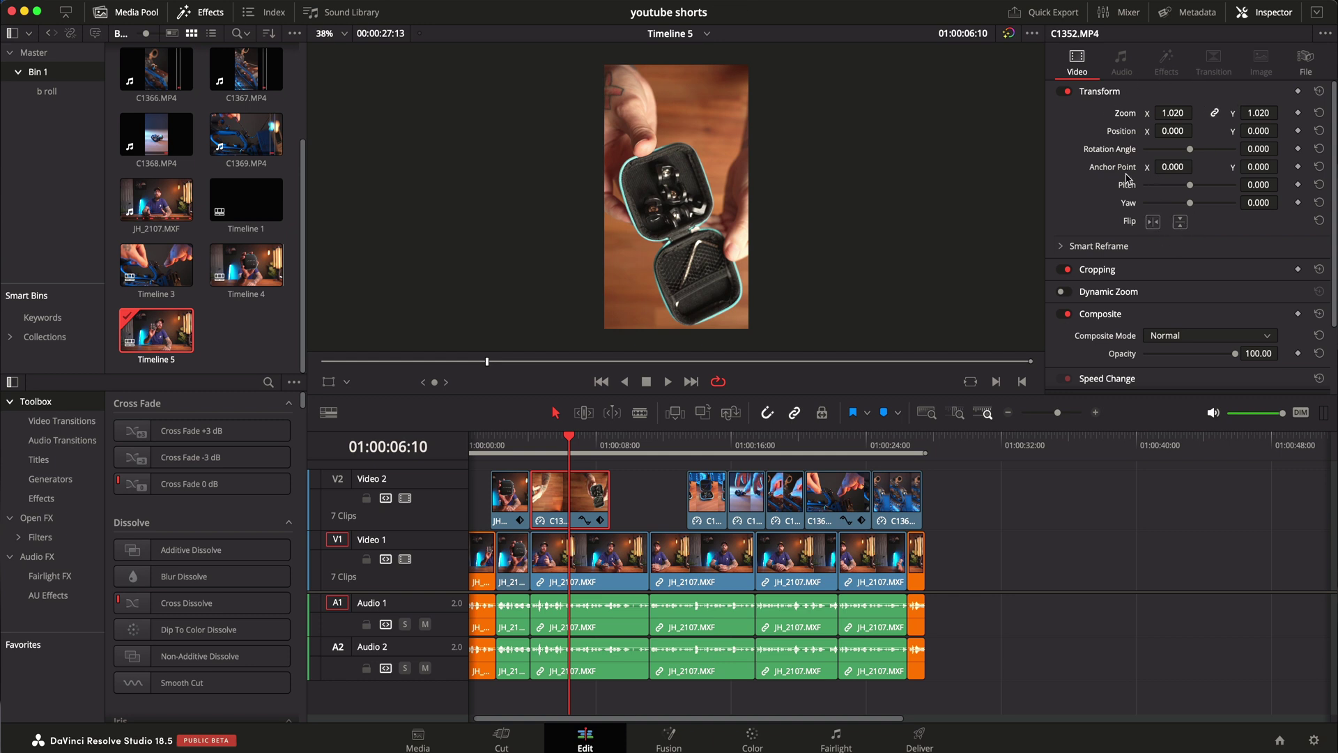
left_click(1152, 221)
left_click(1178, 223)
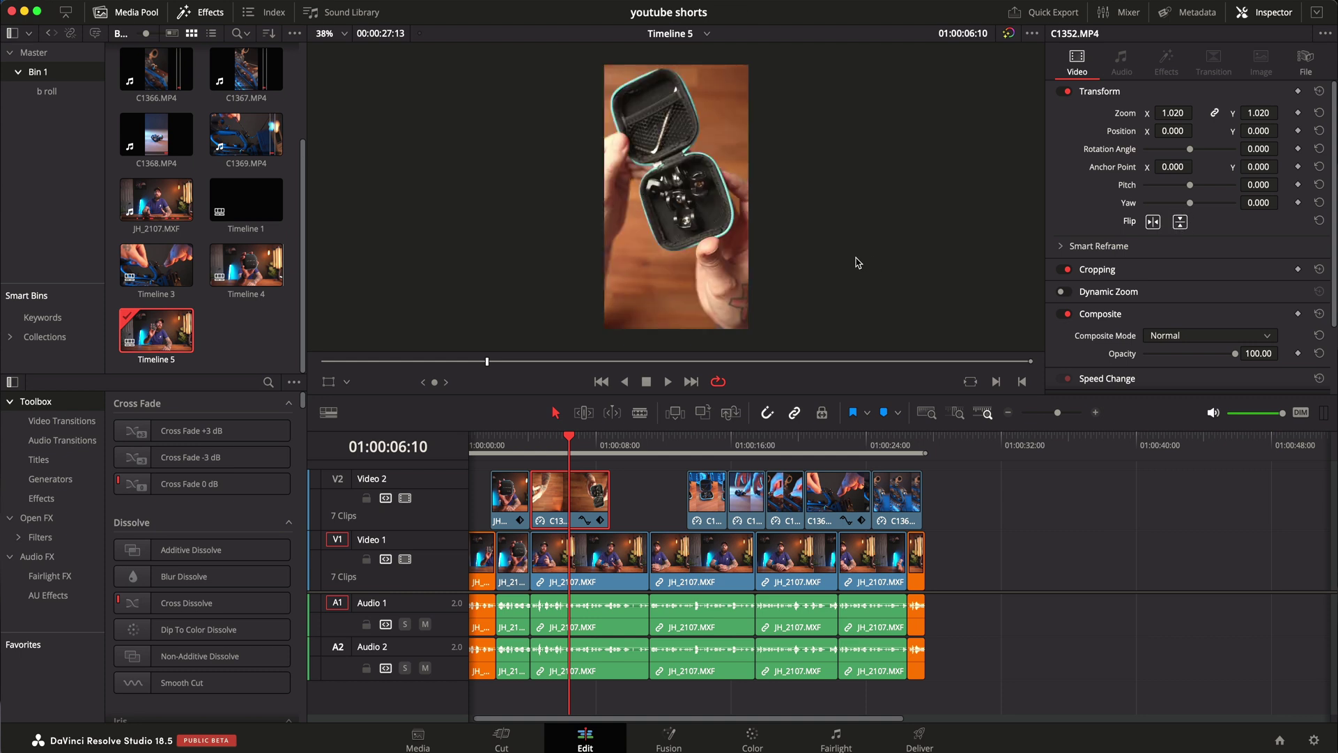
- Play C1352.MP4 from its start to 01:00:07:18 and move C1365.MP4 to begin there on Video 2, overwriting the rest of C1352.MP4
left_click(523, 447)
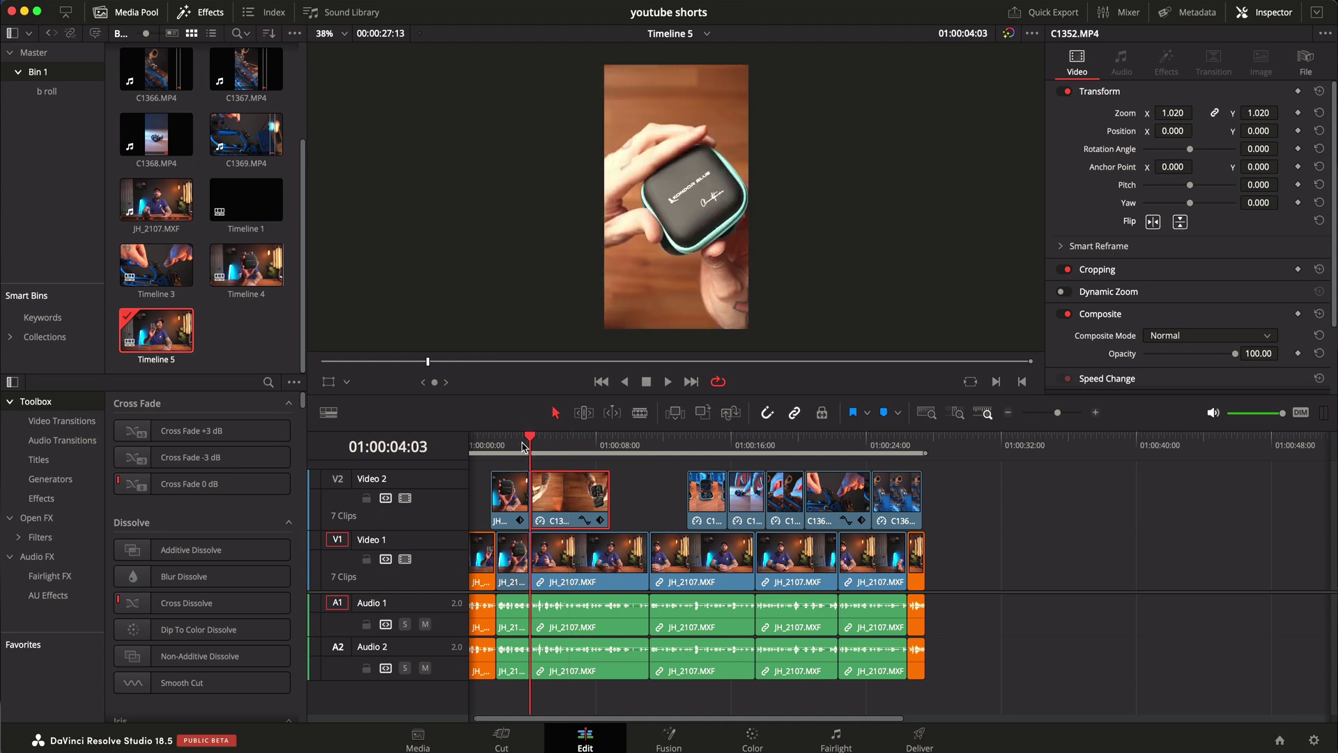
key("space")
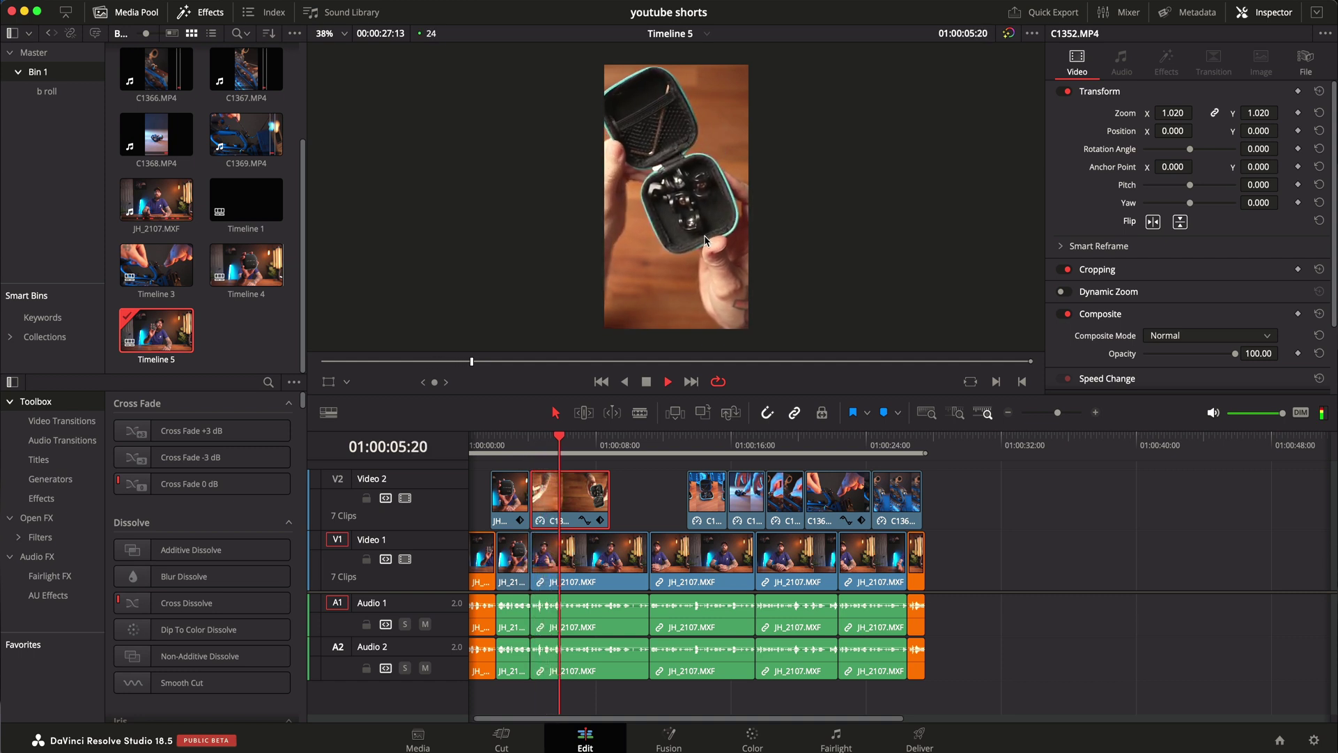
key("space")
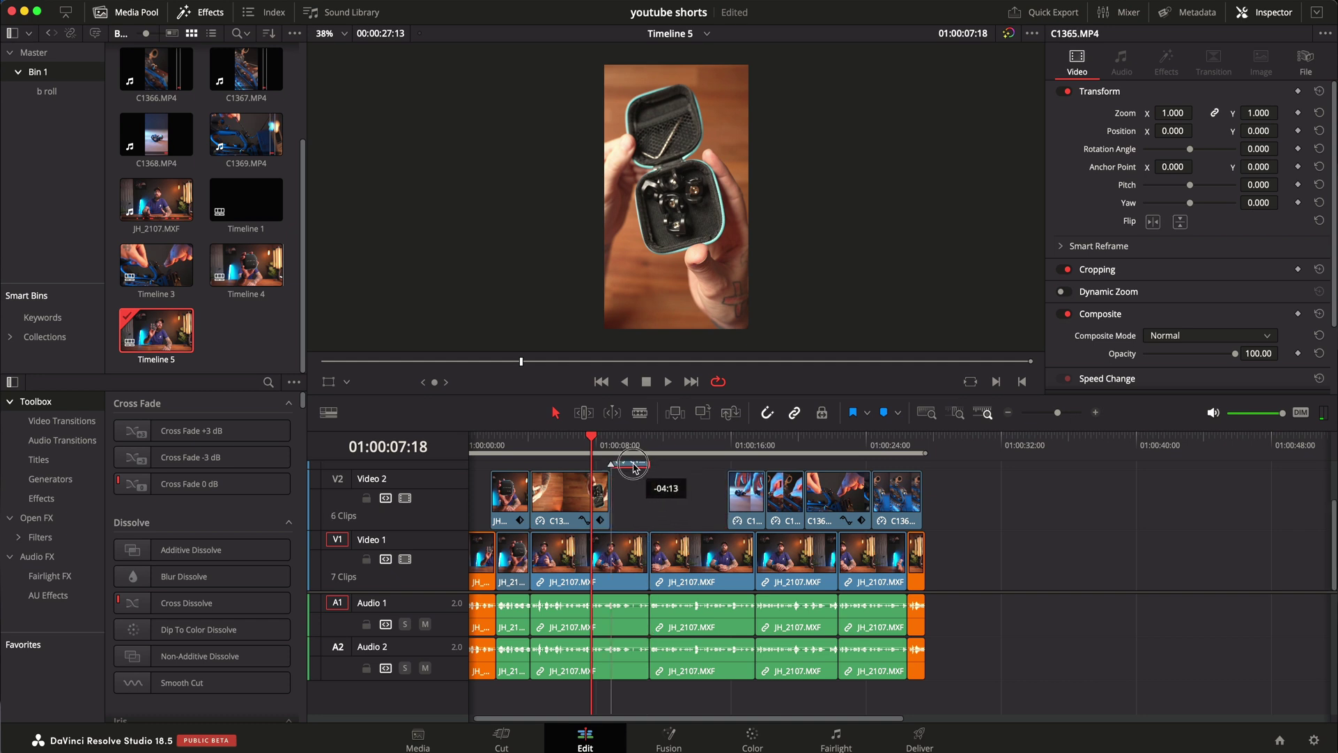
left_click_drag(635, 468, 603, 515)
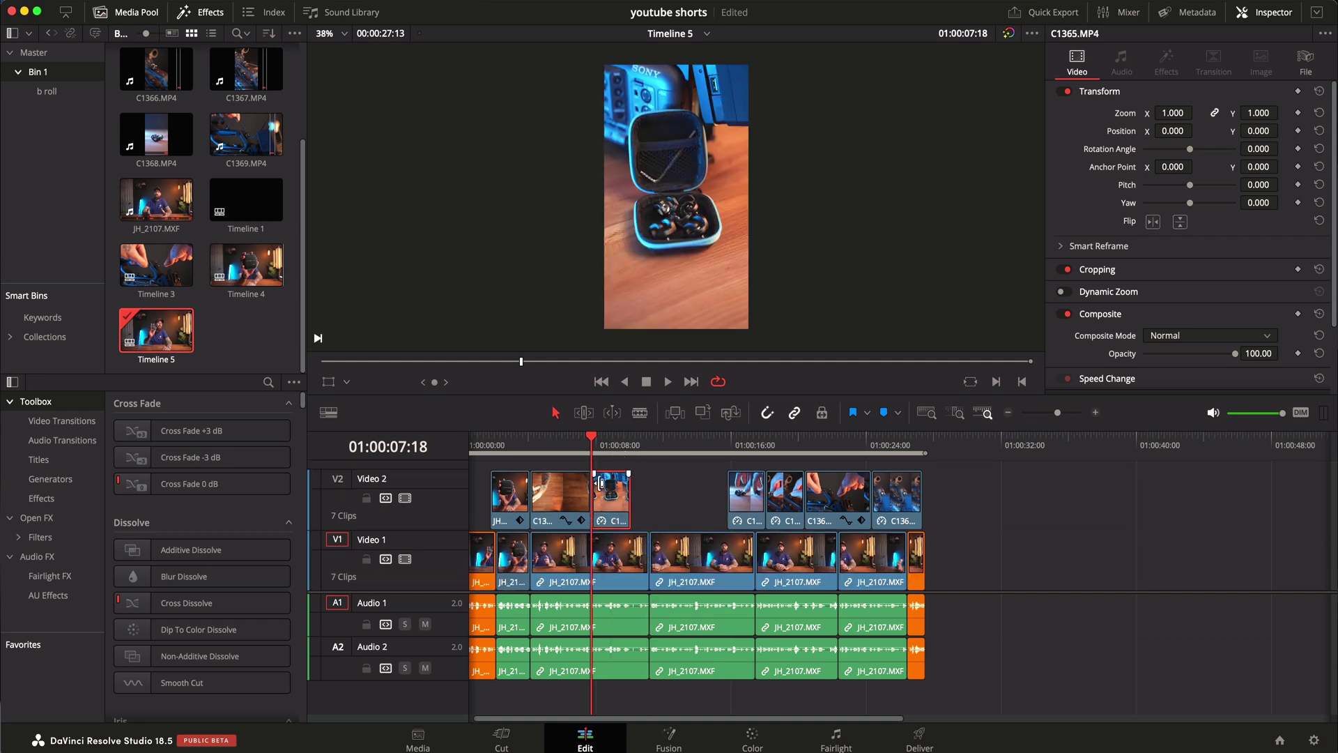
- Play across the cut into C1365.MP4, stop at 01:00:10:01, and place C1368.MP4 directly after it on Video 2
left_click(573, 443)
key("space")
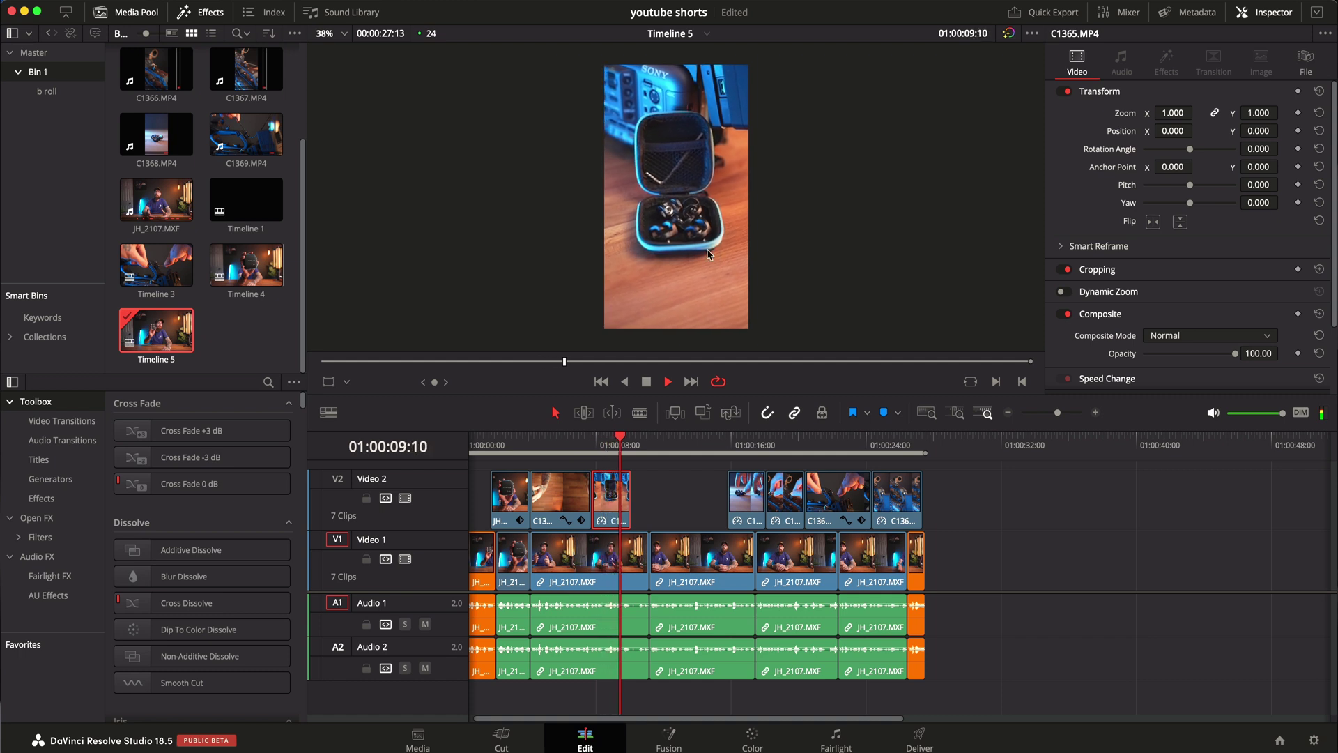
key("space")
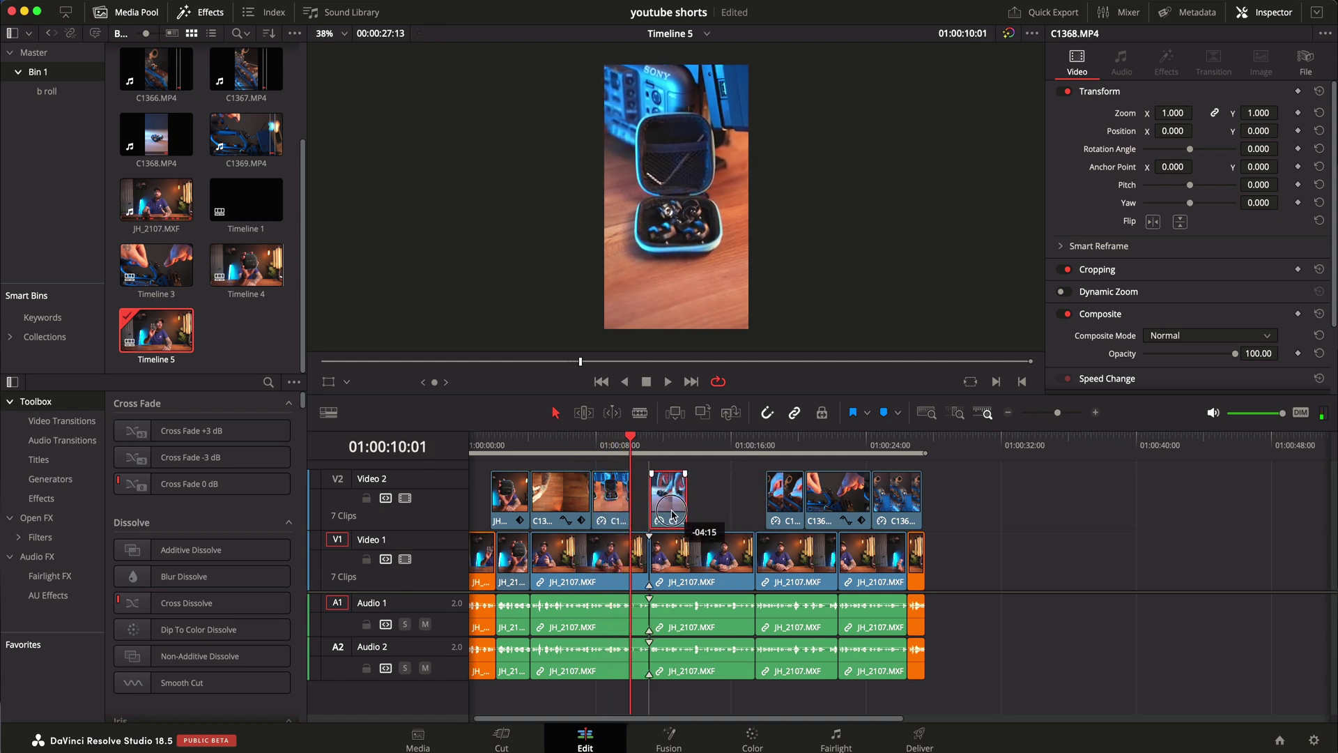
- Play C1368.MP4 to 01:00:12:06, move C1366.MP4 to start there on Video 2, and play it to 01:00:14:05
key("space")
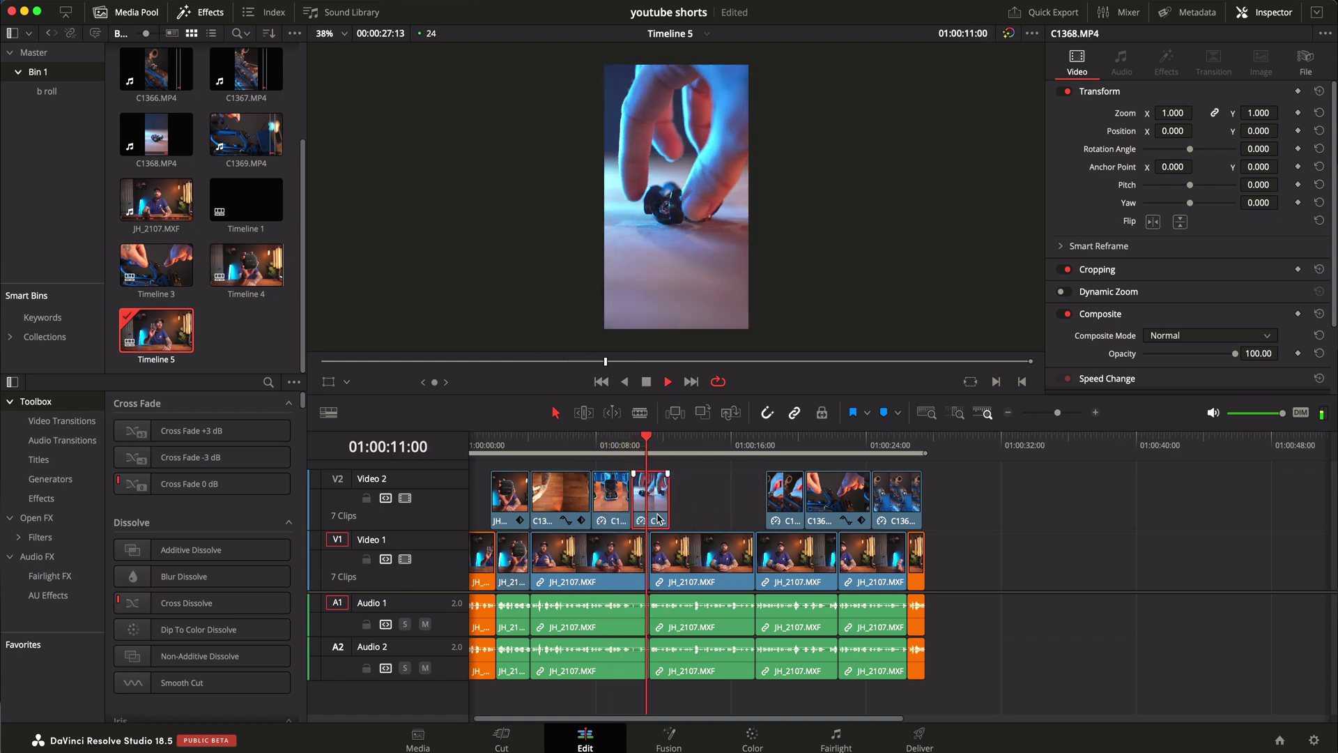
key("space")
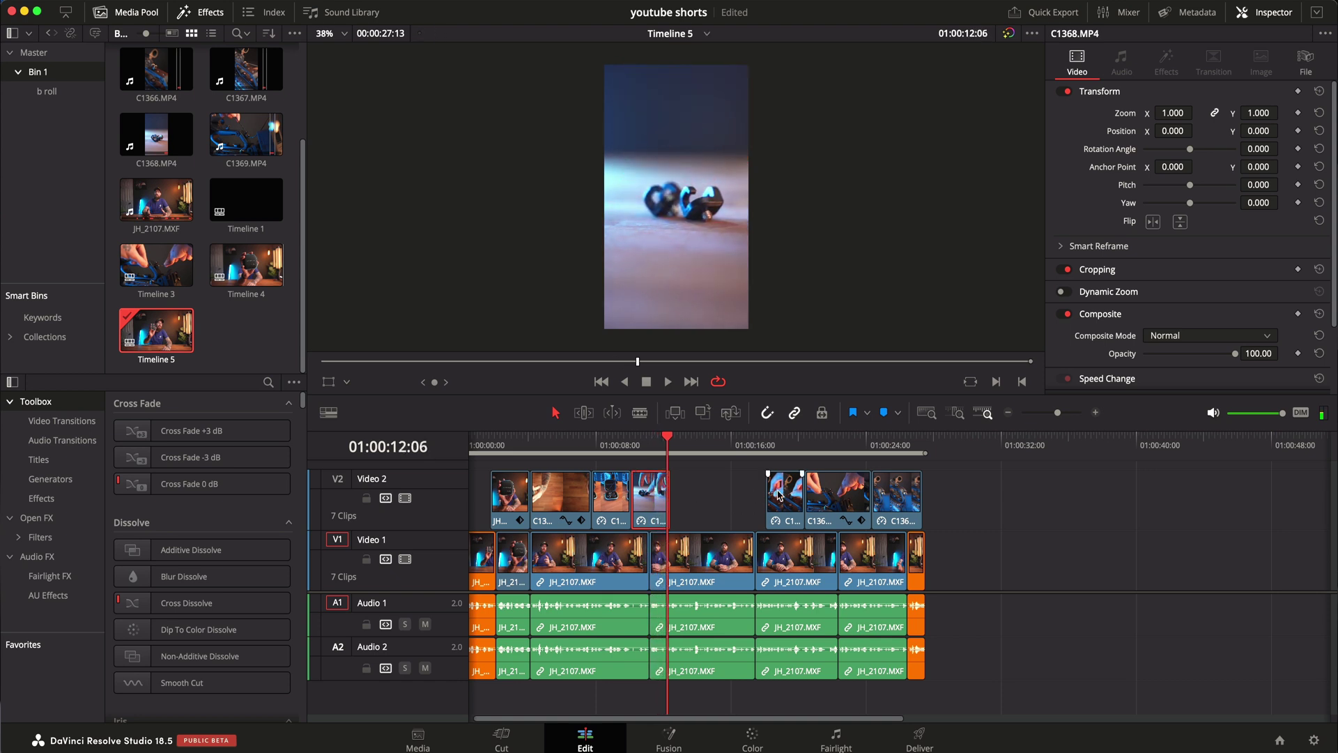
left_click_drag(682, 500, 682, 501)
key("space")
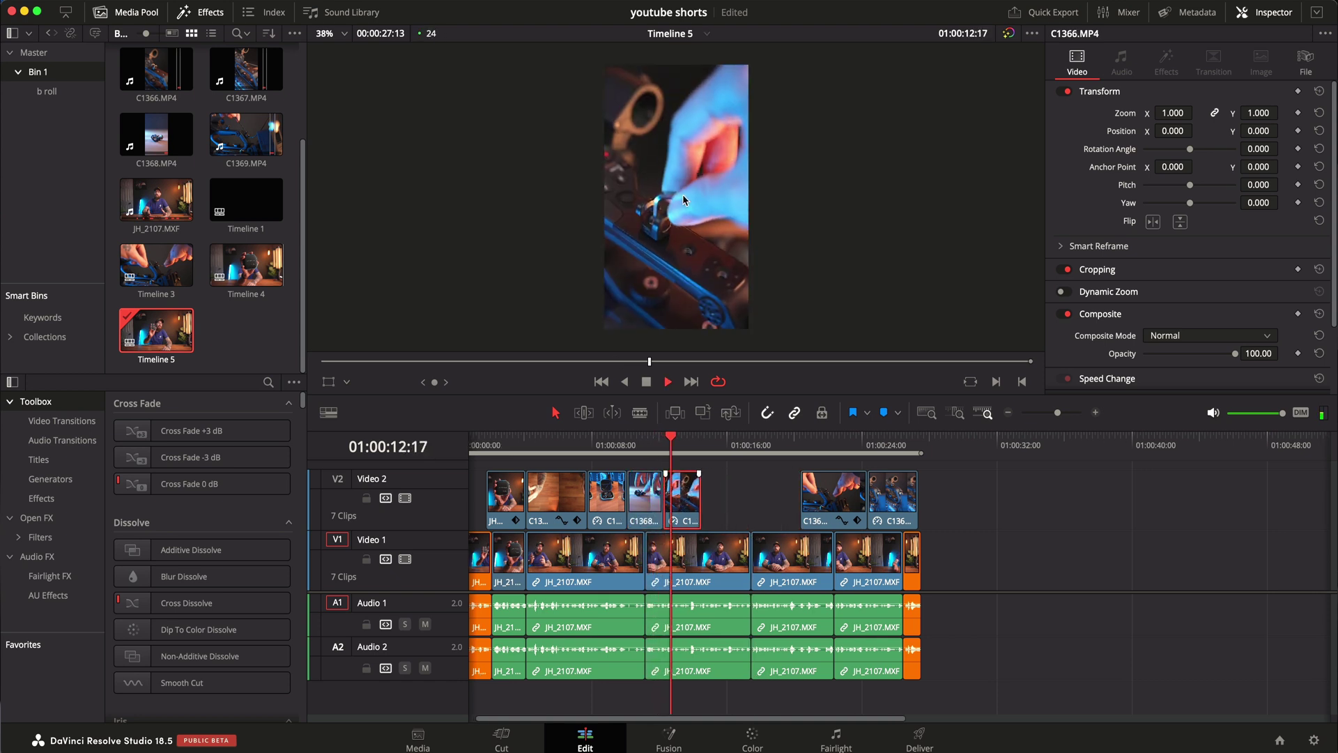
key("space")
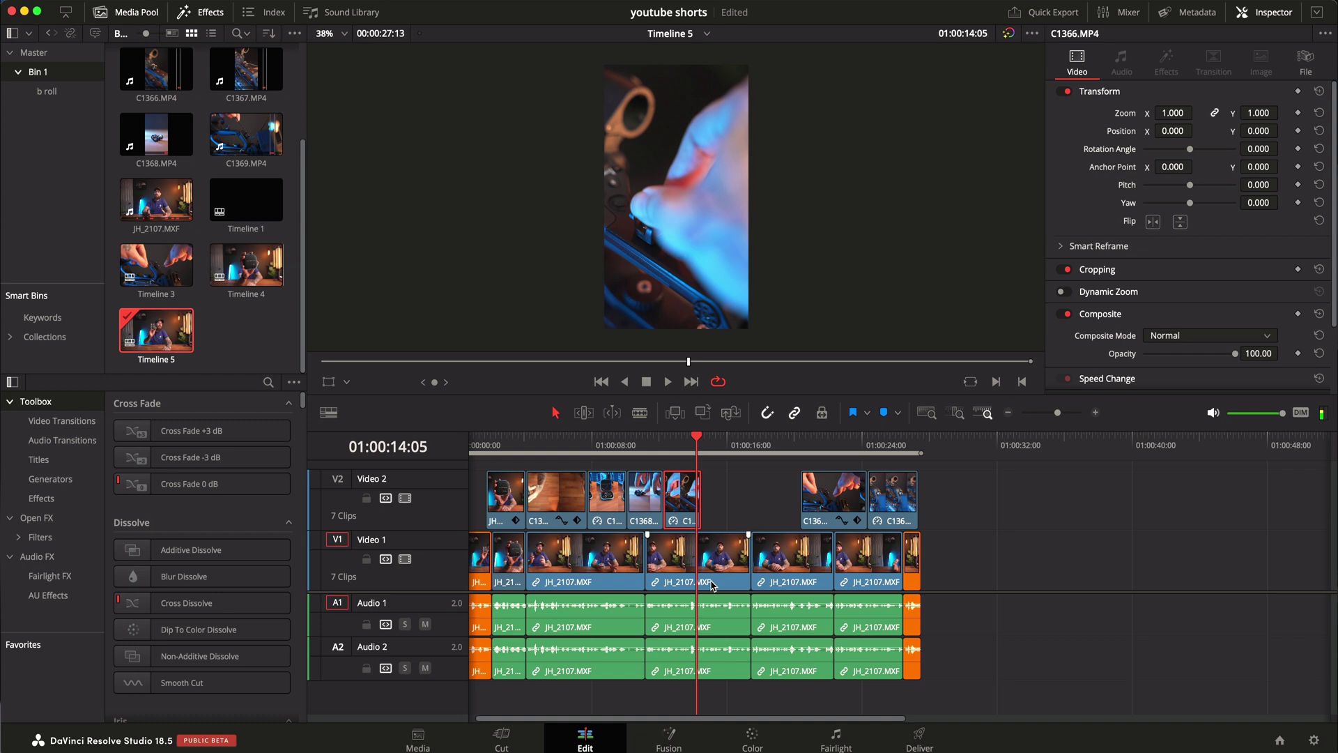